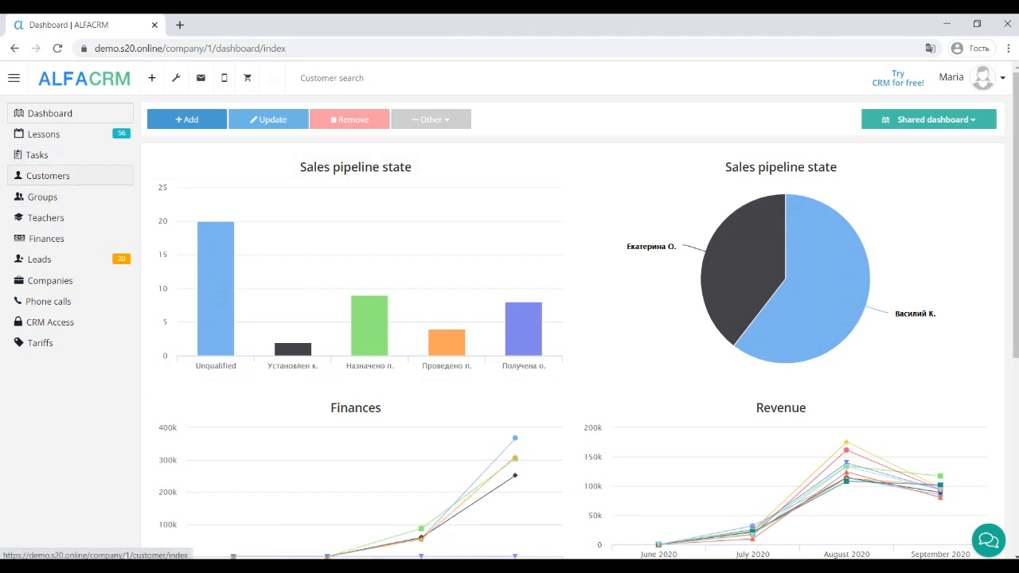
Step: Open the Customers list of 515 customers from the sidebar
click(48, 176)
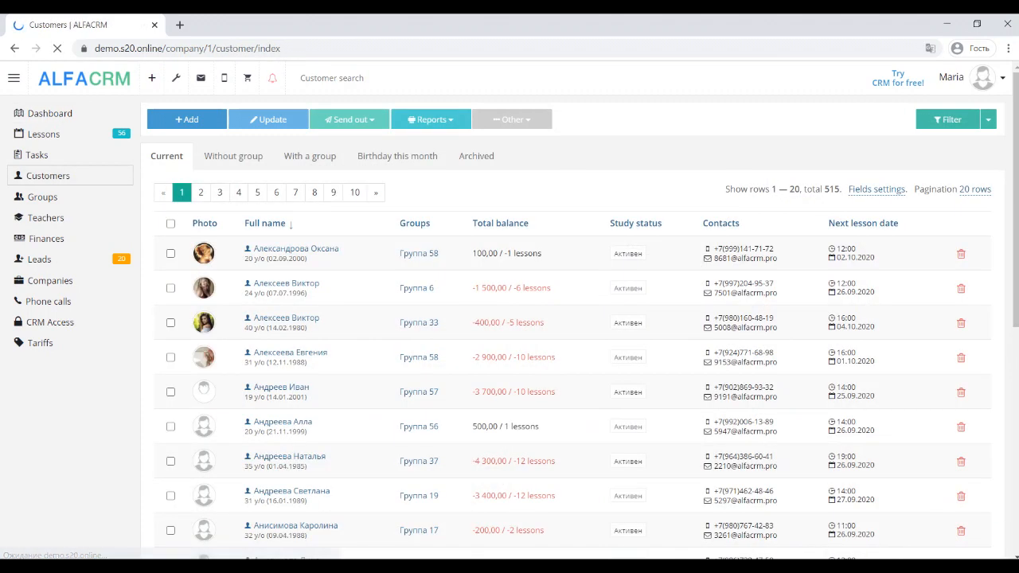
Step: Upload import.csv through Other > Import from file and parse its headers for field matching
click(512, 119)
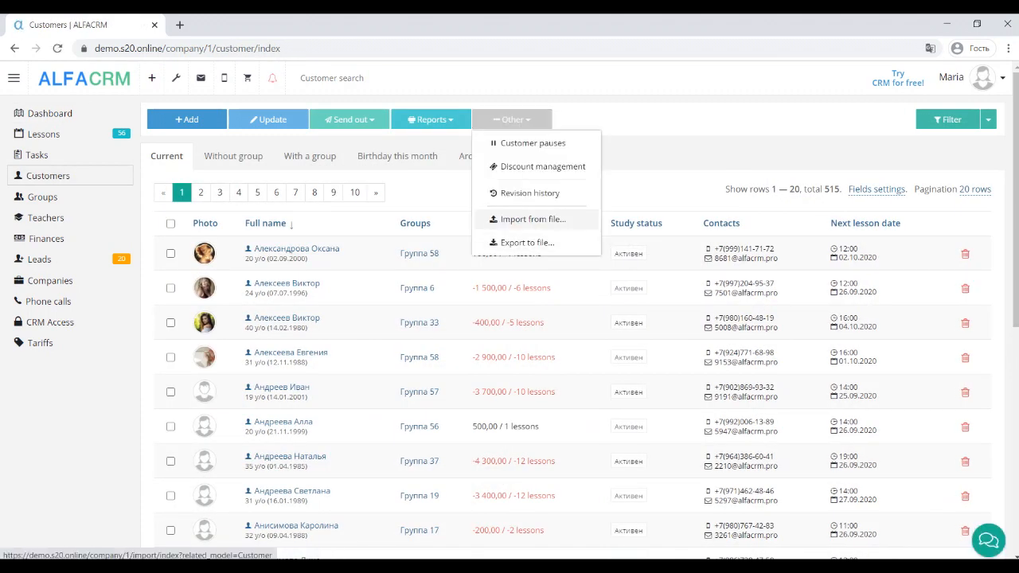
click(532, 219)
click(769, 190)
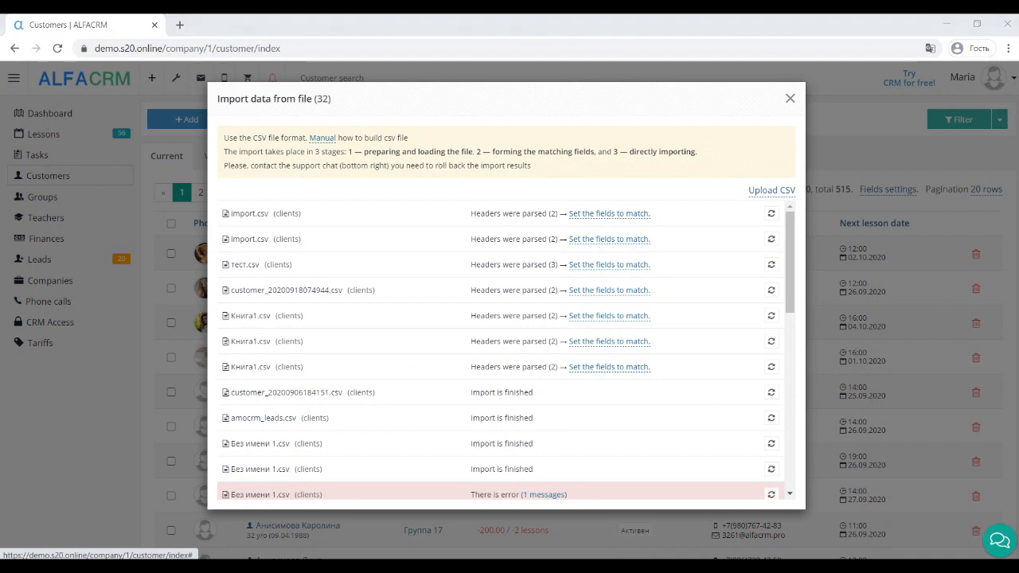
click(220, 112)
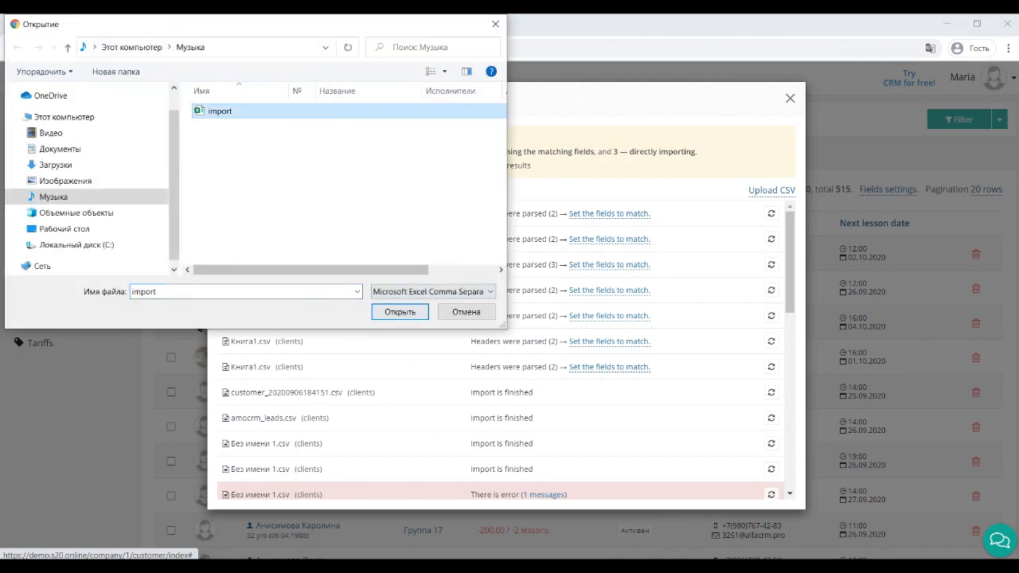
click(399, 310)
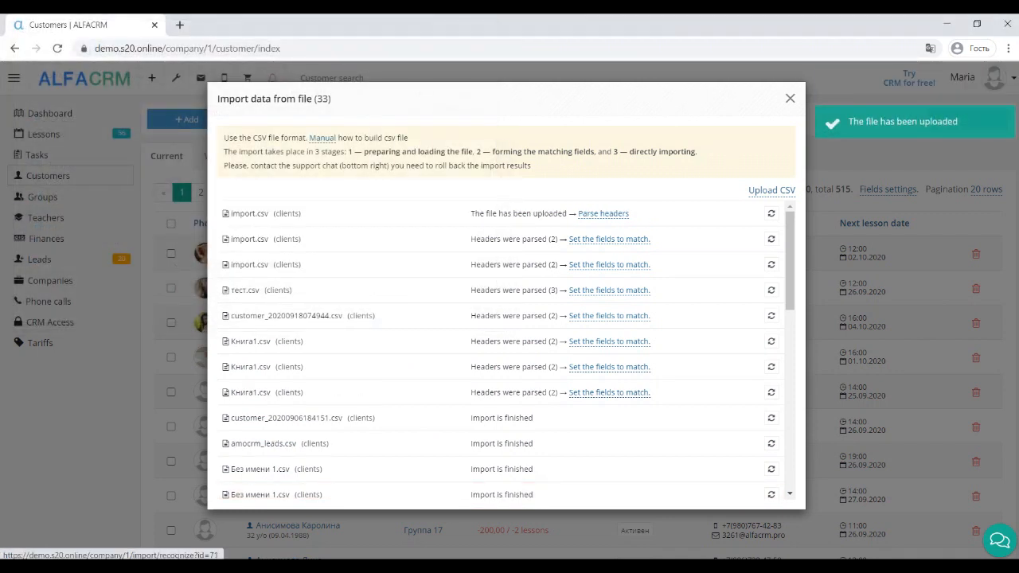
click(609, 213)
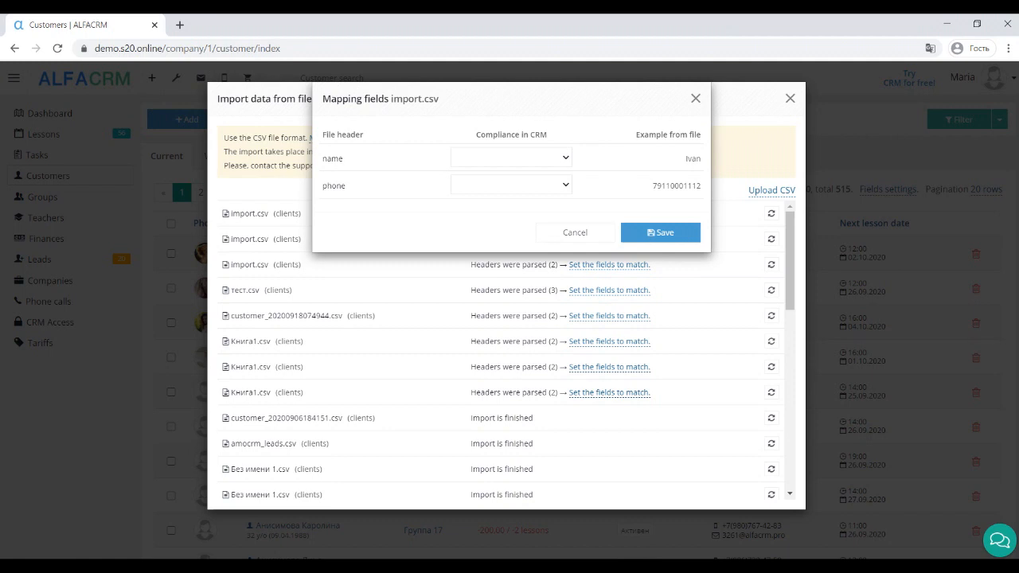
Step: Map name to Client full name and phone to Contact - phone, save, and run the import
click(511, 158)
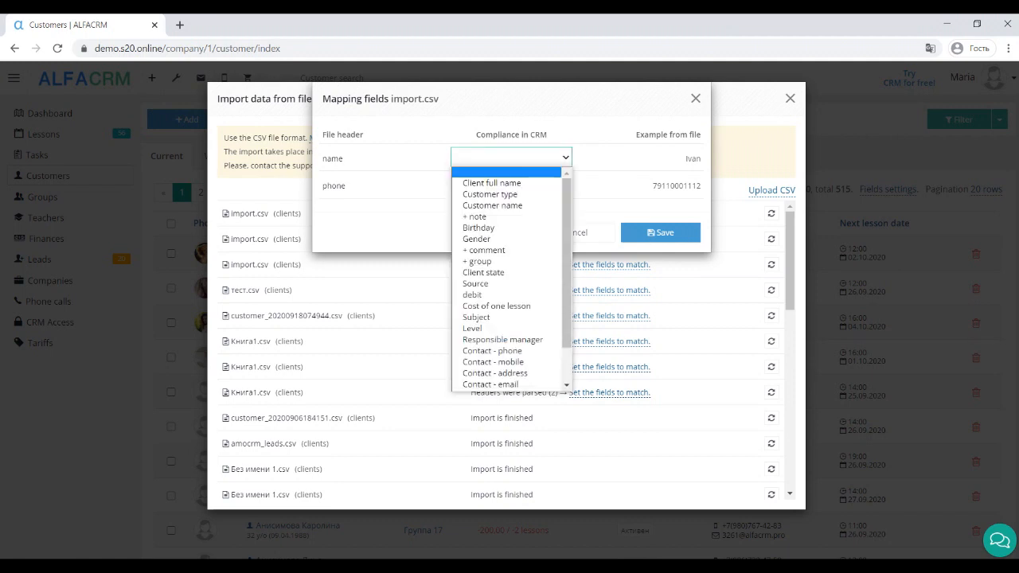
key(Down)
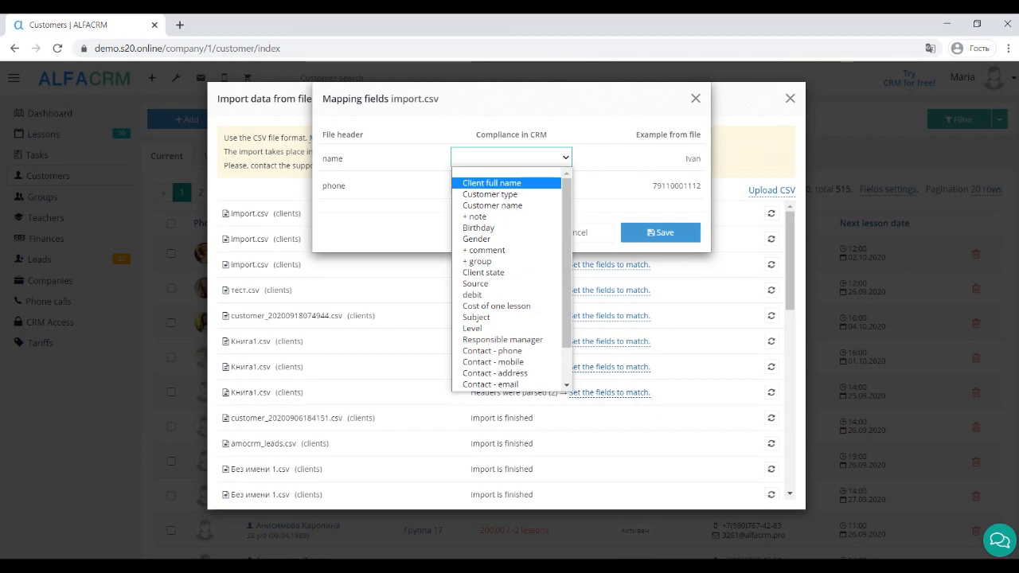
key(Return)
click(511, 185)
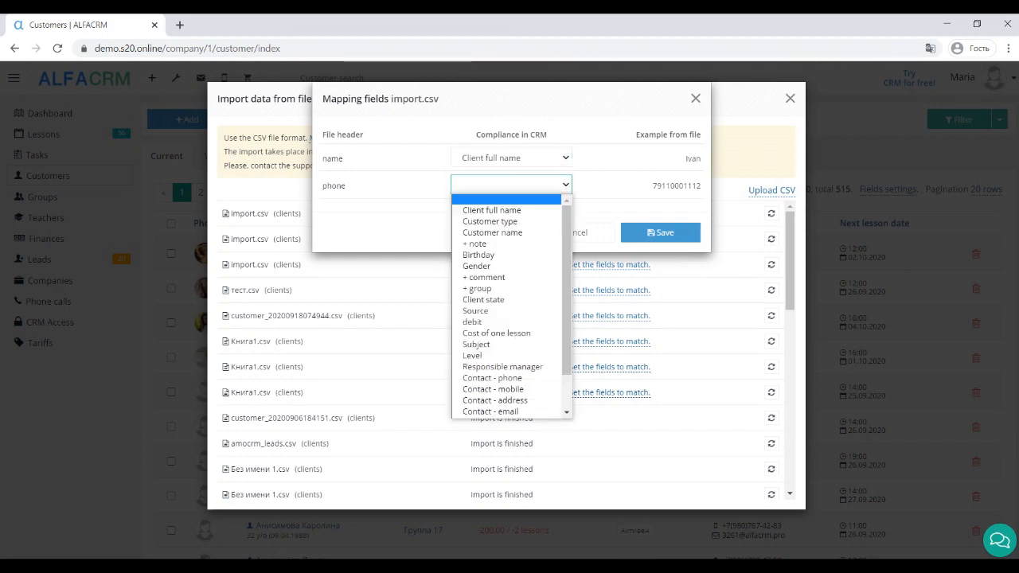
click(494, 377)
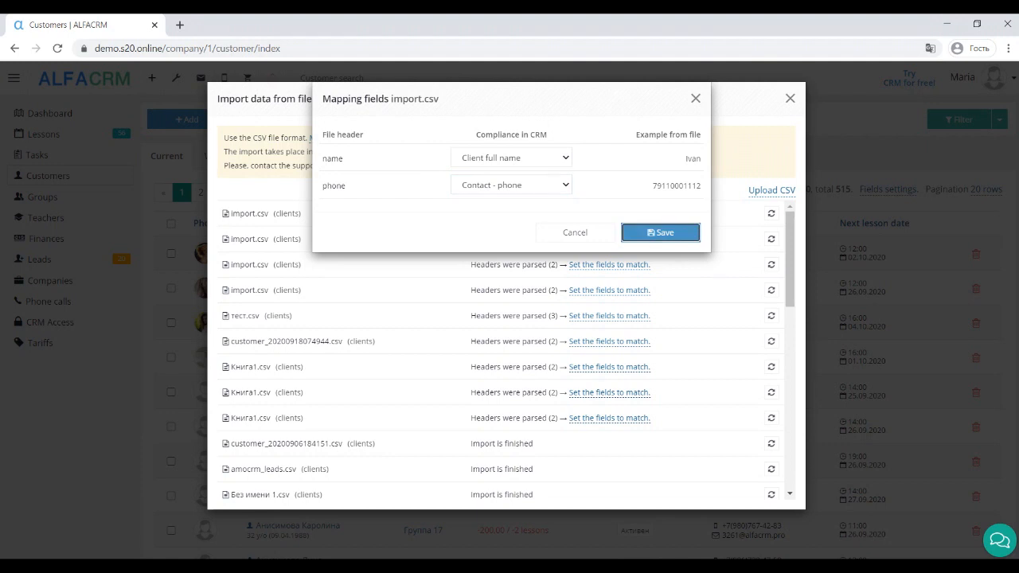
click(660, 232)
click(598, 214)
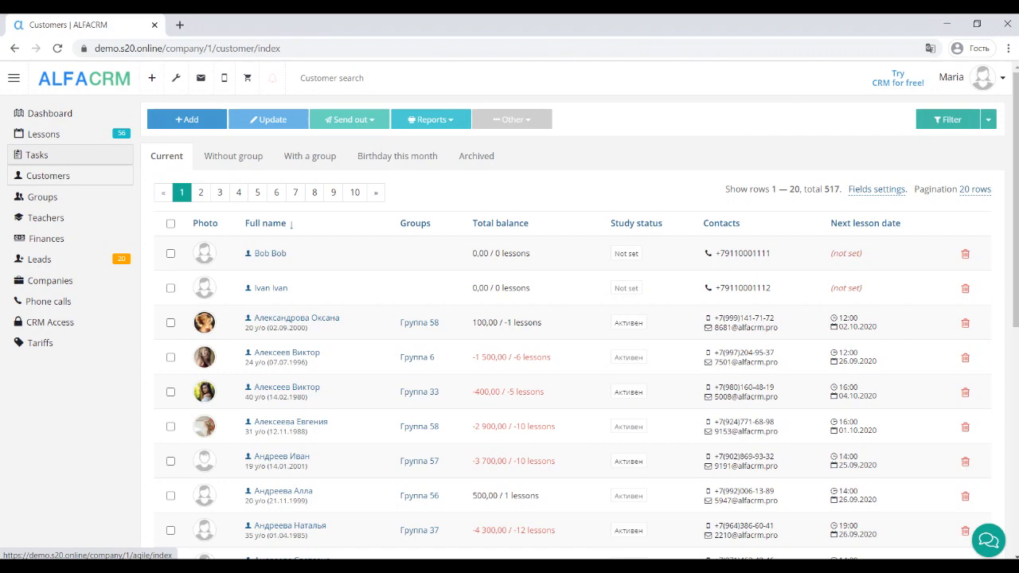
Step: Open the Lessons calendar and preview the group lesson and trial lesson forms without saving
click(44, 134)
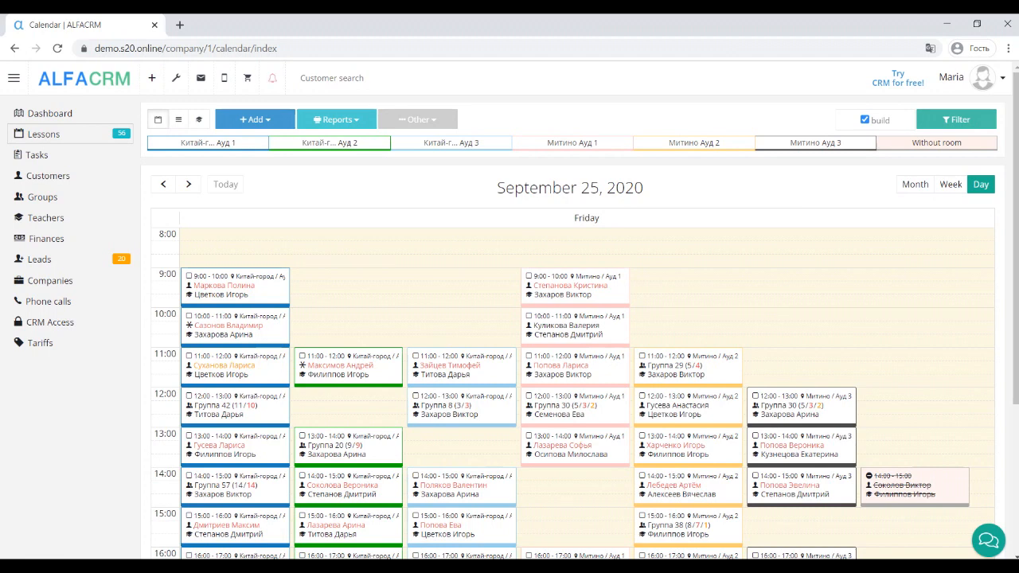
click(151, 78)
click(189, 299)
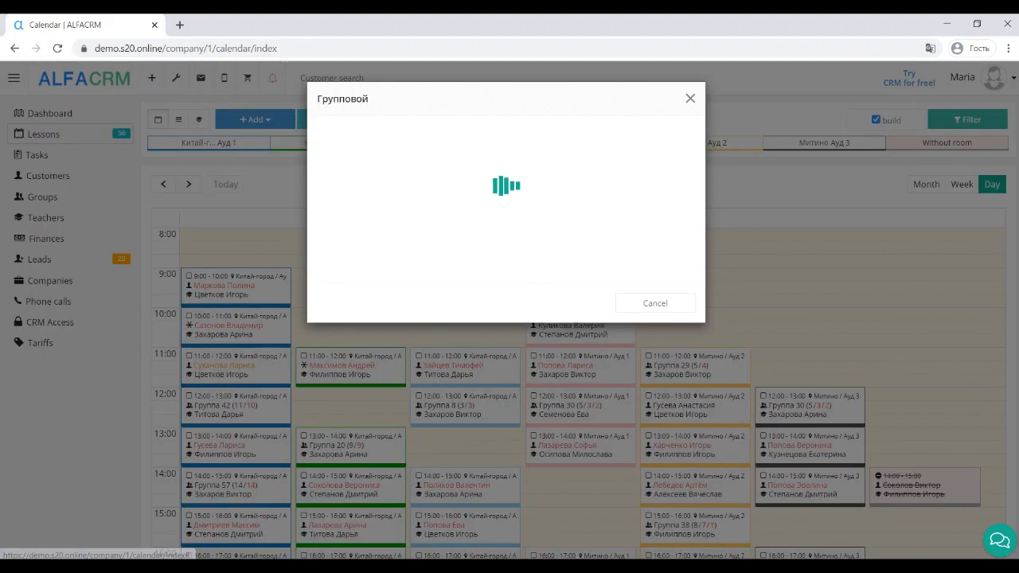
click(690, 97)
click(255, 120)
click(259, 190)
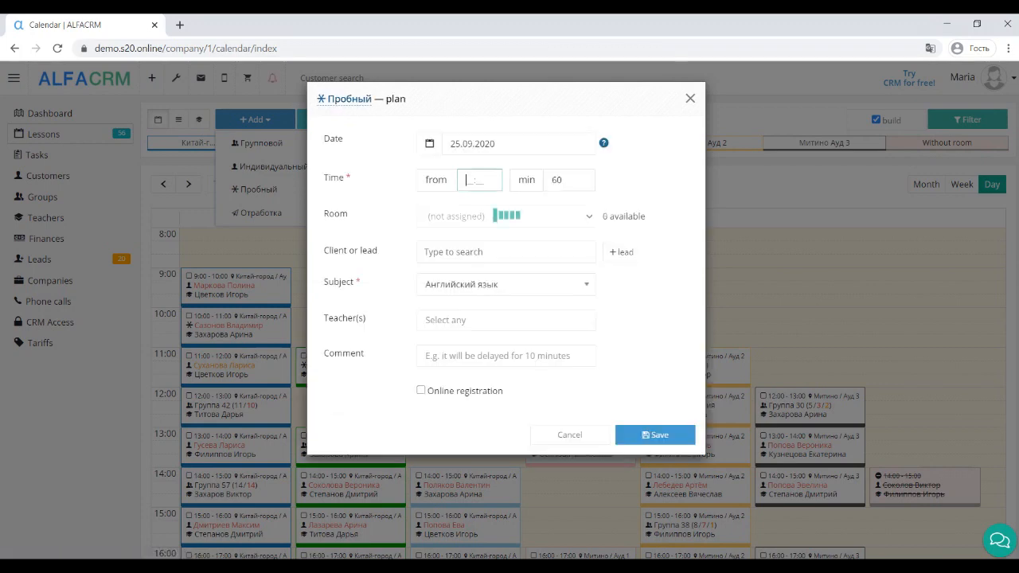
click(690, 98)
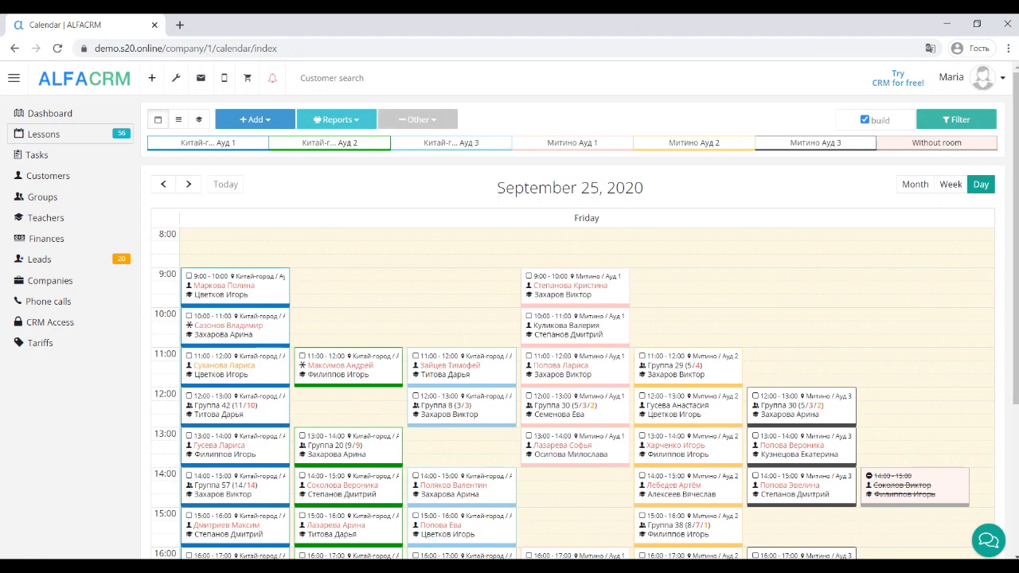
Step: Preview the new regular lesson form under Other > Regular lessons, then go to Groups
click(418, 119)
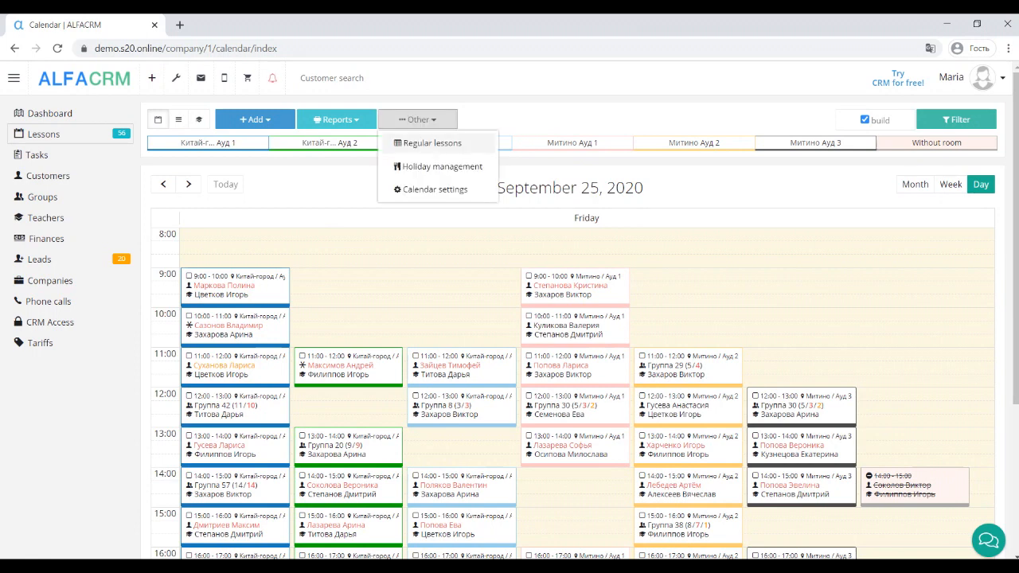
click(433, 144)
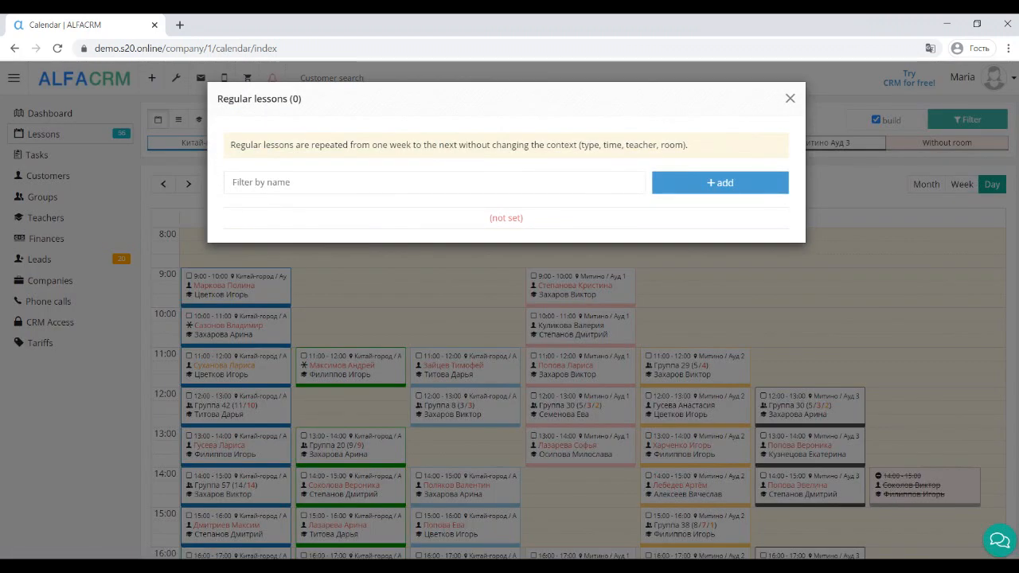
click(720, 182)
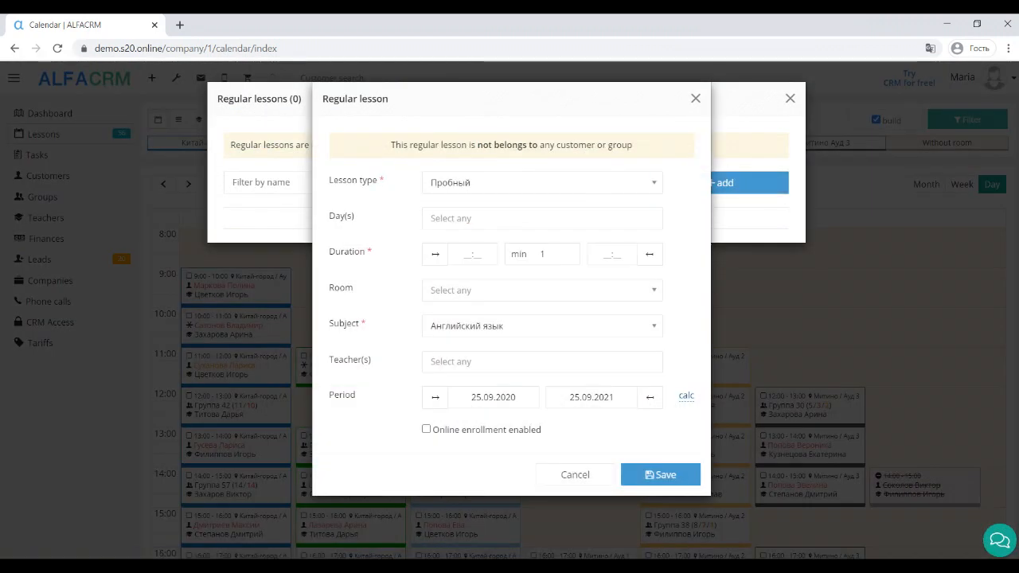
key(Escape)
key(Escape)
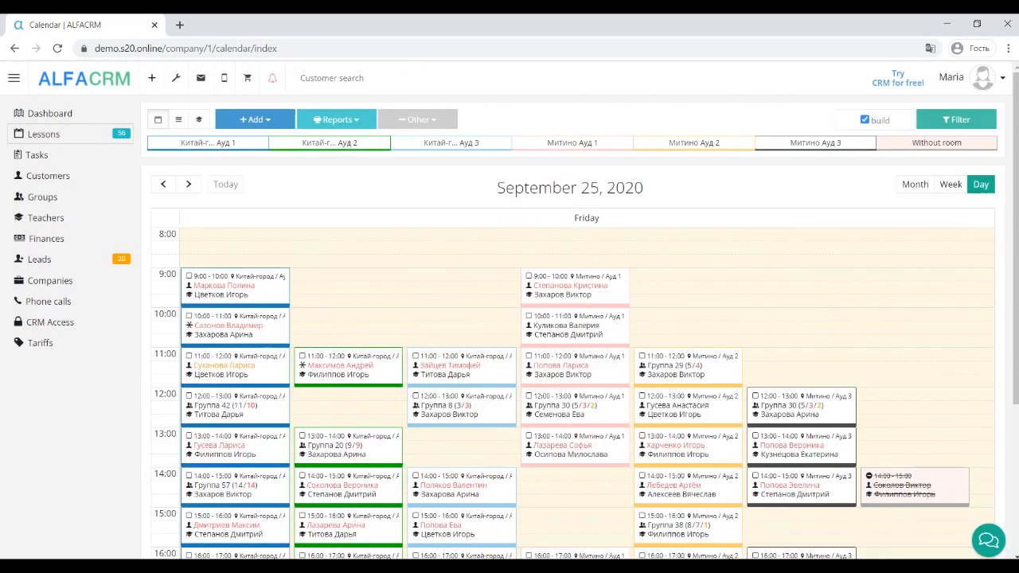
click(43, 196)
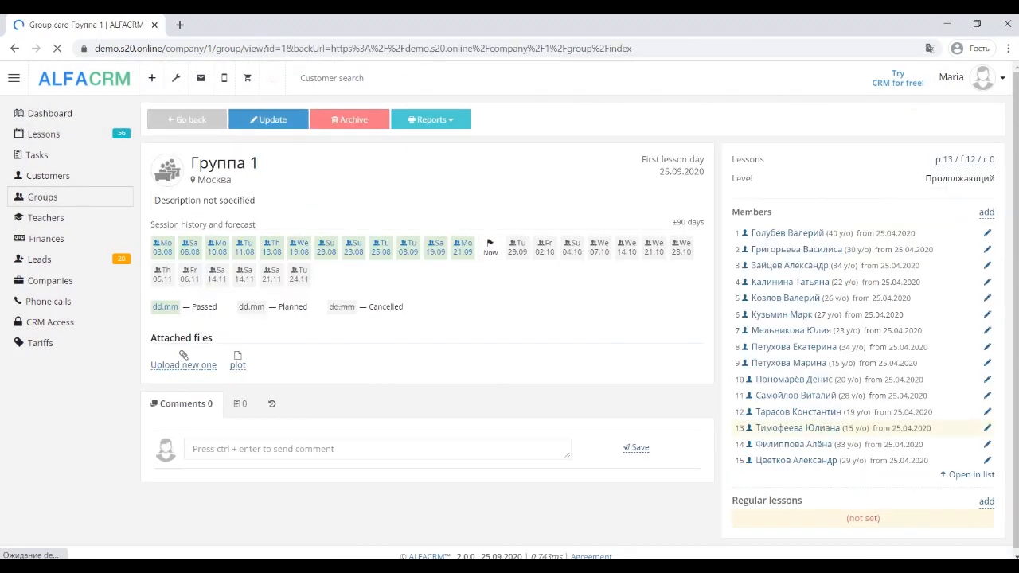
Step: Open the Группа 1 card and start a regular lesson on Monday
click(987, 501)
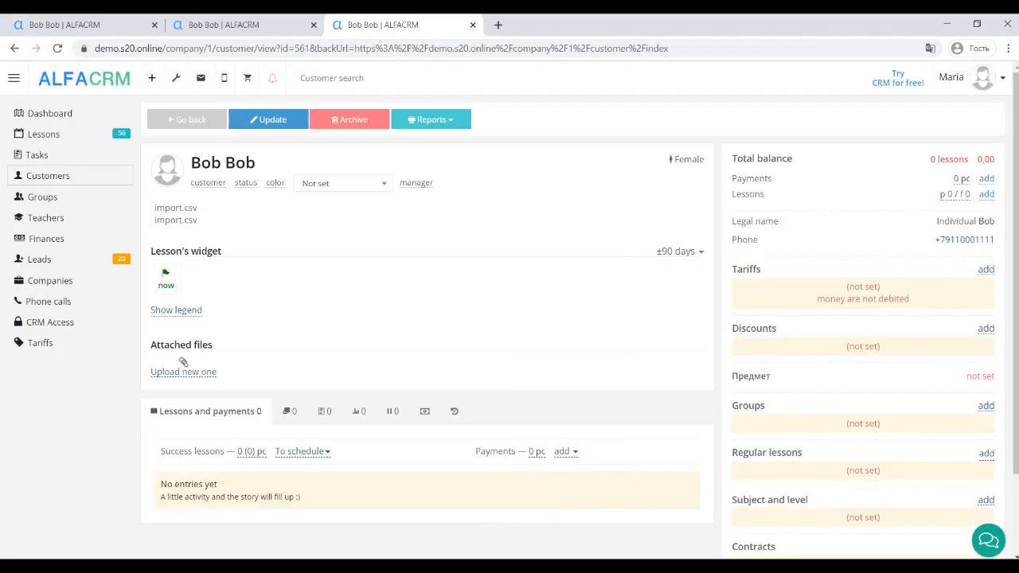
scroll(510, 319, down, 1)
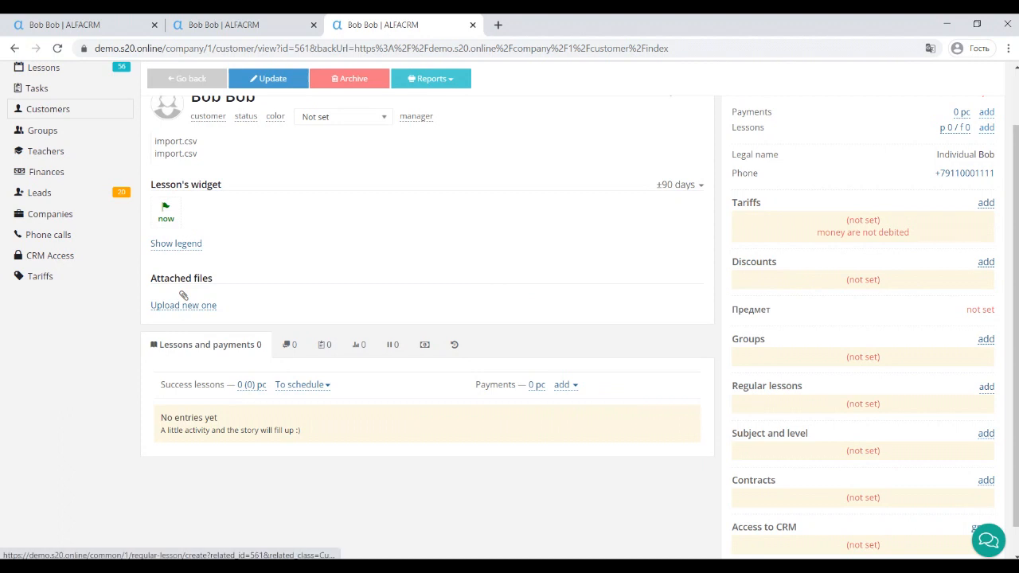
click(986, 387)
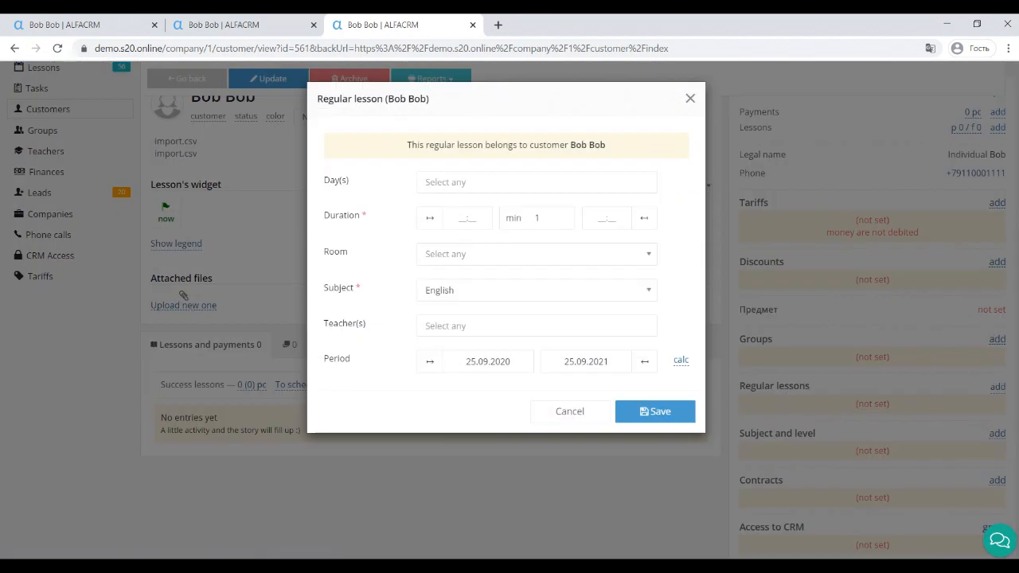
click(537, 181)
click(438, 202)
Step: Schedule it at 15:00 for 15 minutes in room Mitino / 1 with the teacher
click(467, 219)
text(15:00)
key(Tab)
text(5)
click(537, 254)
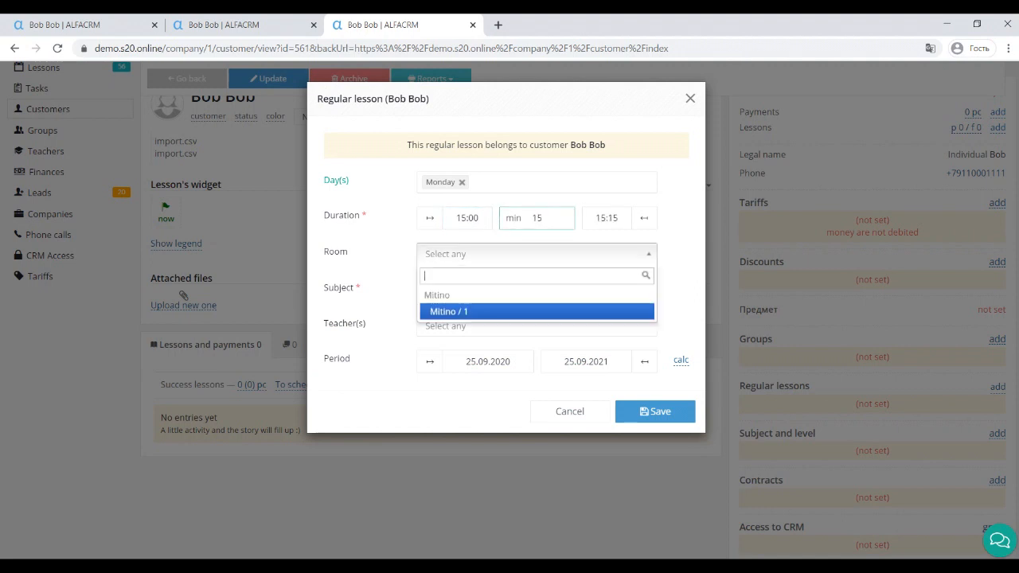
click(451, 312)
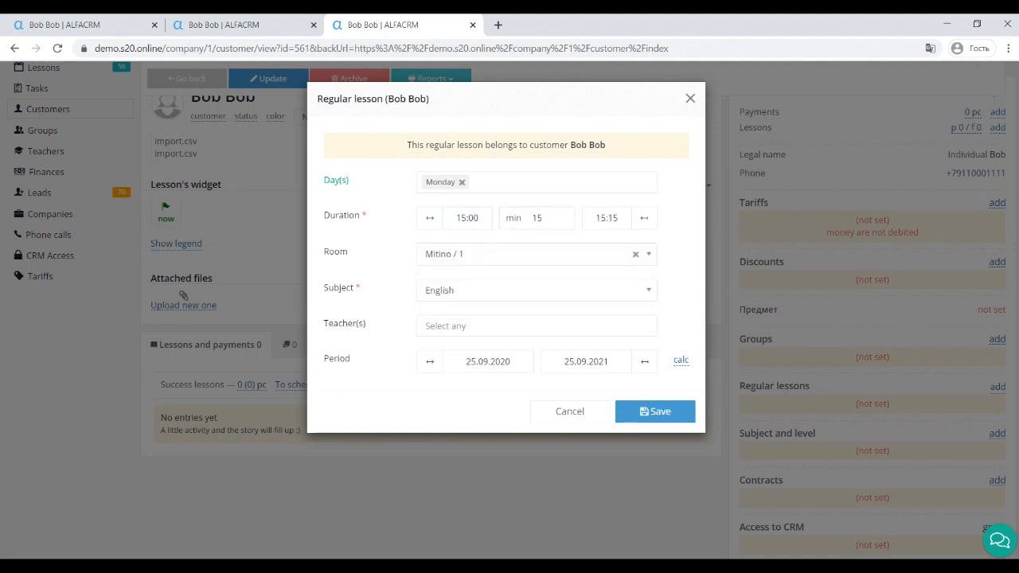
click(536, 325)
key(Return)
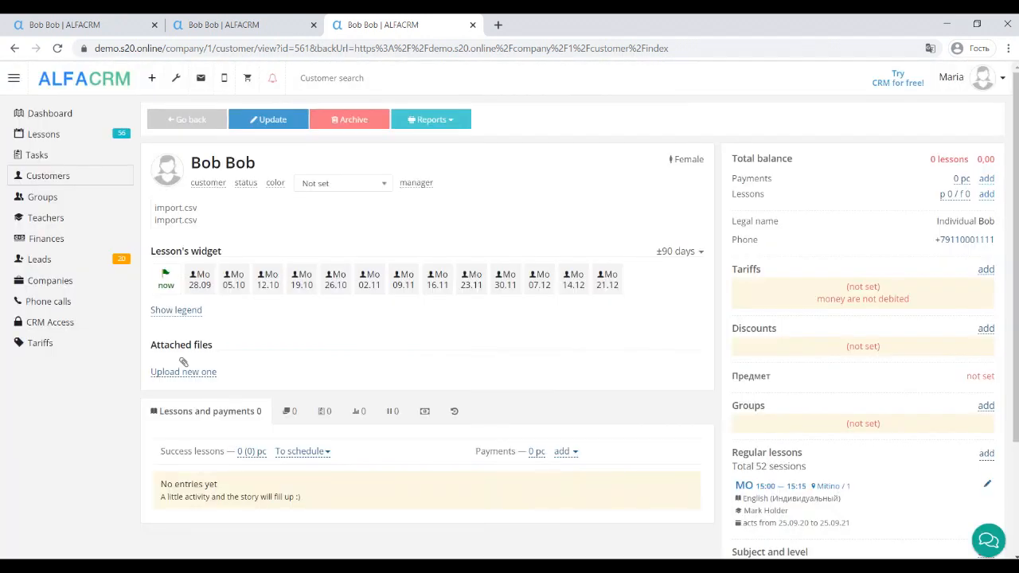
click(40, 343)
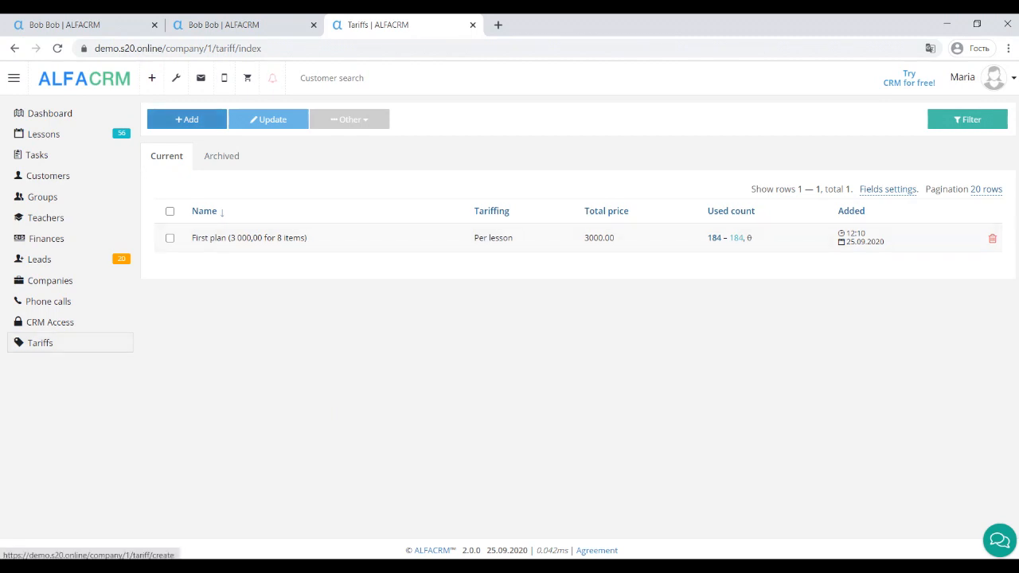
Step: Start a new tariff named Standart, settling on per-lesson billing after trying monthly and weekly
click(186, 120)
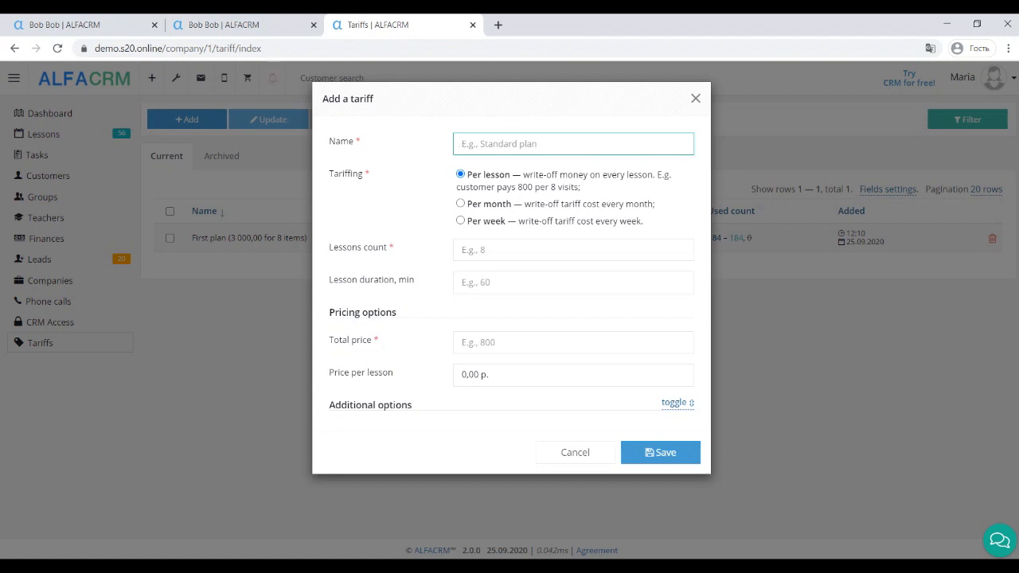
text(Standart)
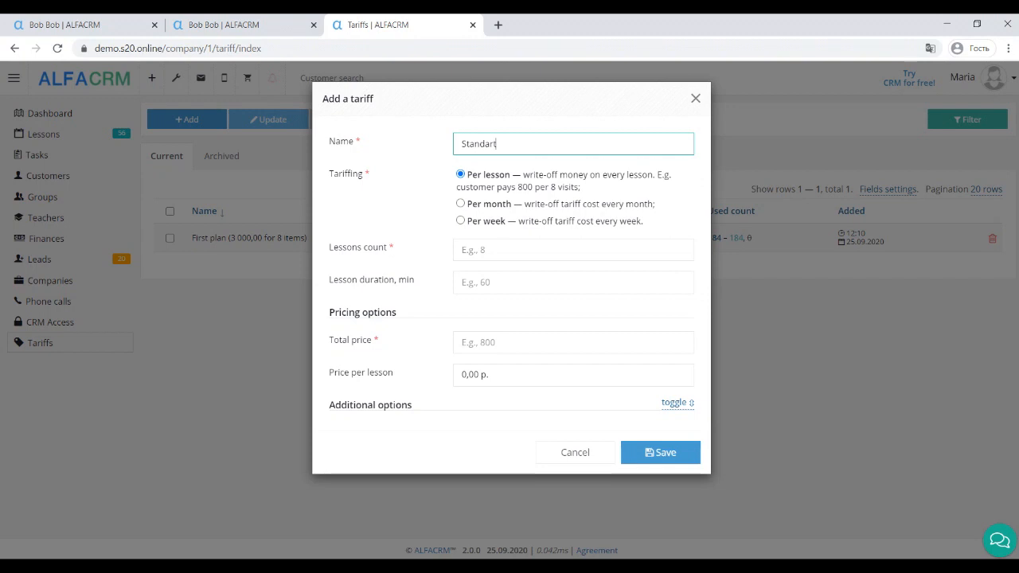
click(487, 204)
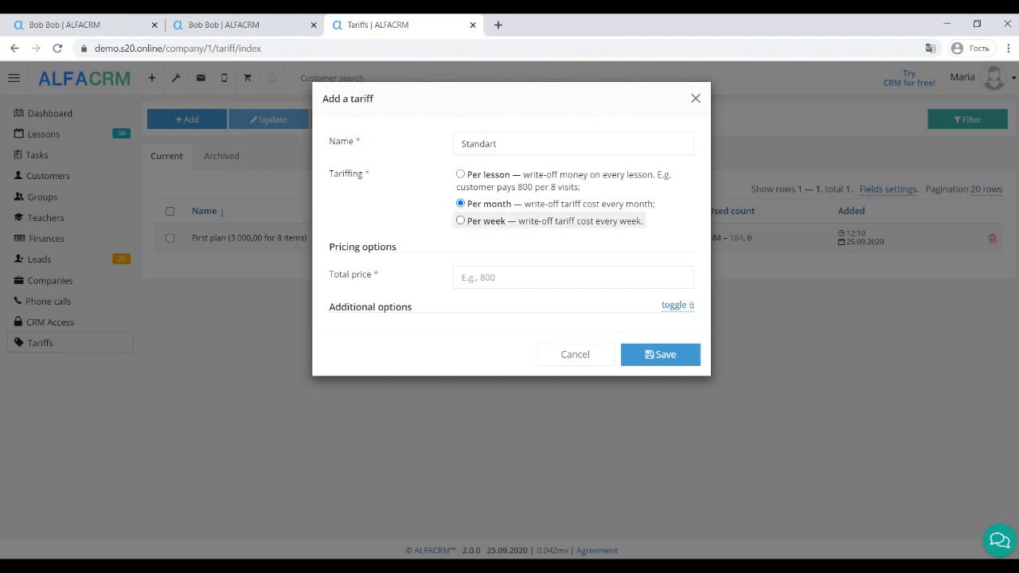
click(486, 221)
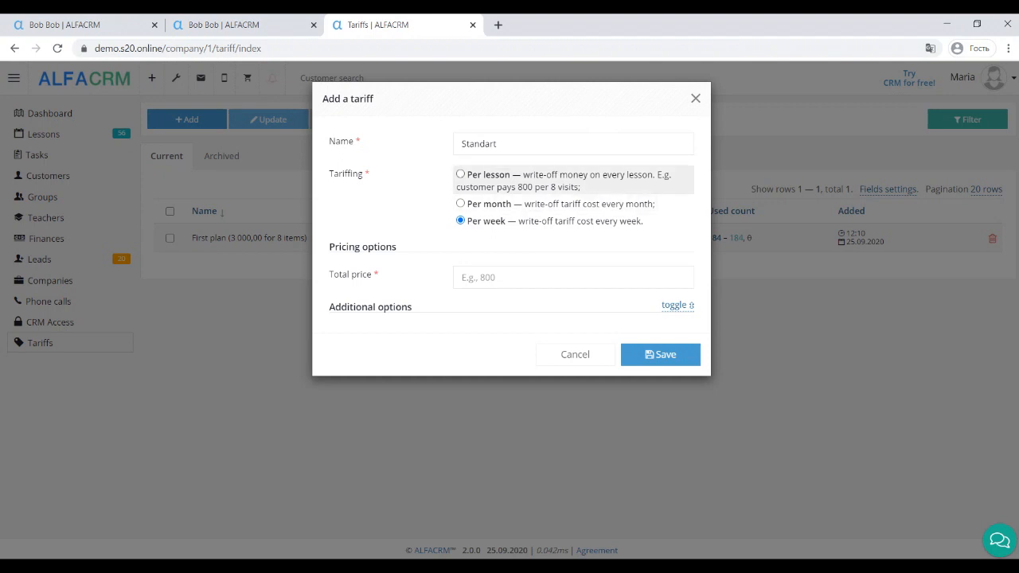
click(485, 176)
Step: Give the Standart tariff 8 lessons for a total price of 800 and save it
click(573, 250)
text(8)
click(574, 343)
text(800)
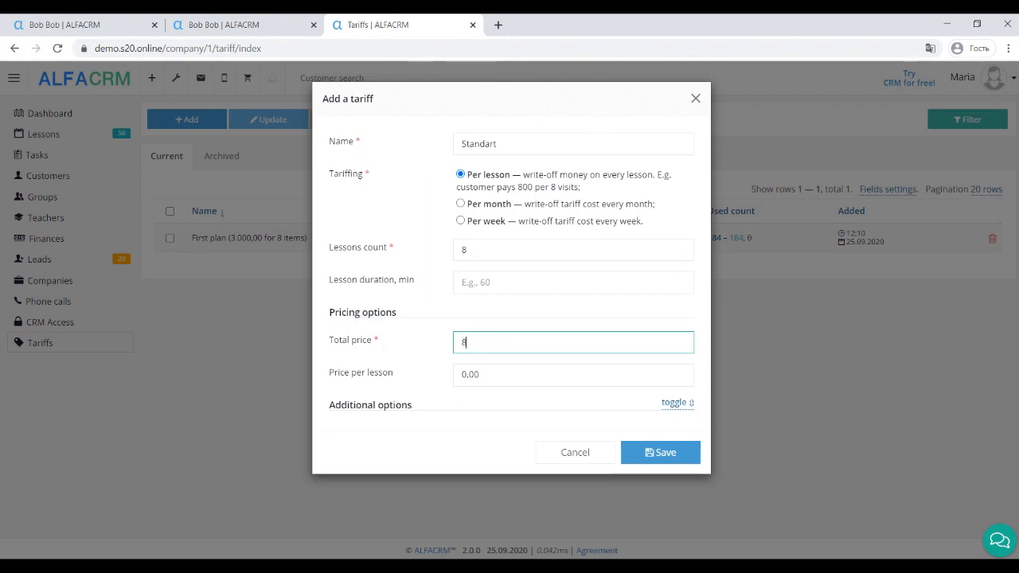
click(550, 405)
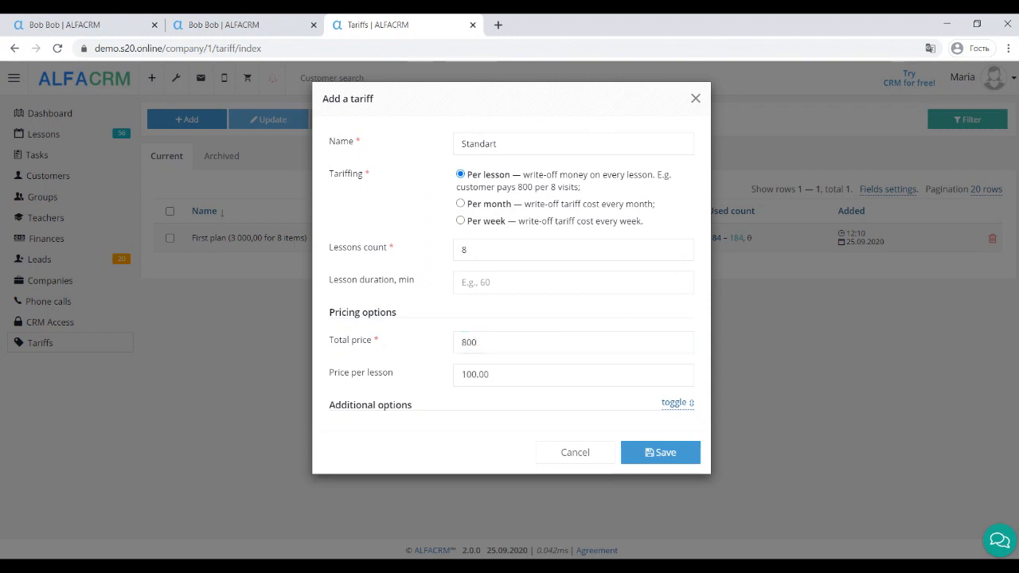
click(661, 452)
click(48, 176)
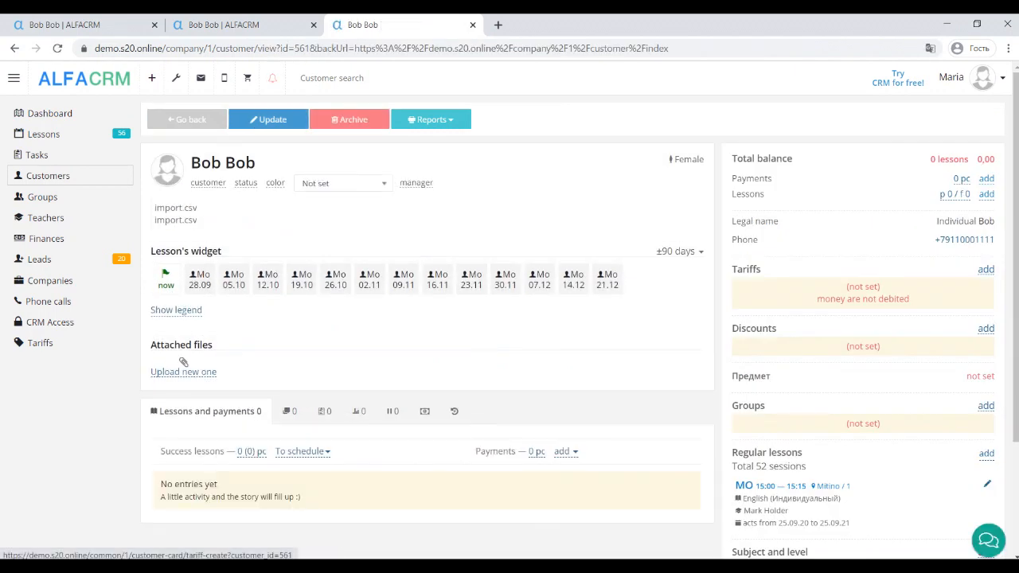
Step: Attach the First plan tariff for 6 months covering English, Групповой and Индивидуальный lessons
click(986, 270)
click(510, 143)
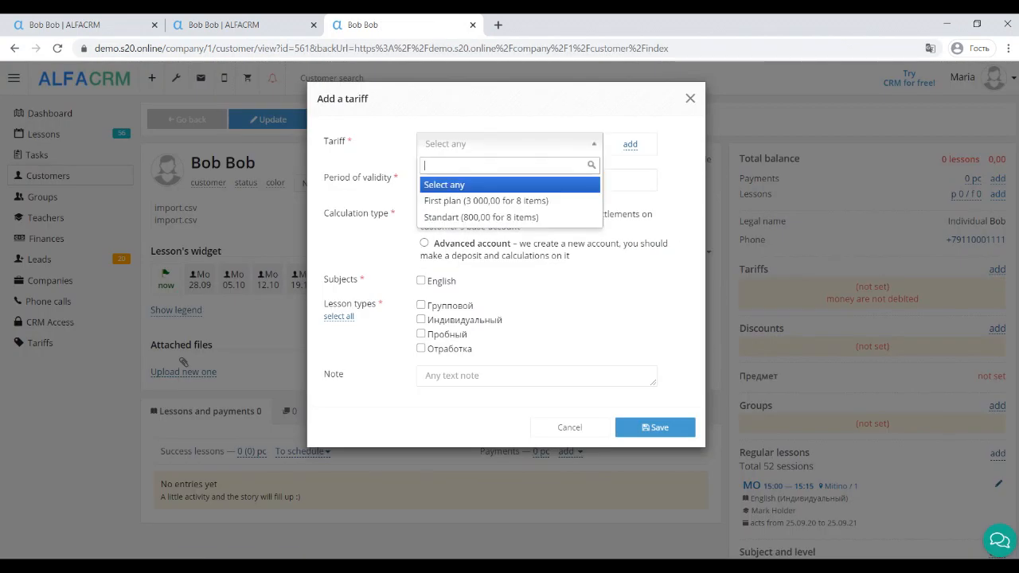
click(478, 200)
click(598, 180)
text(6)
click(568, 233)
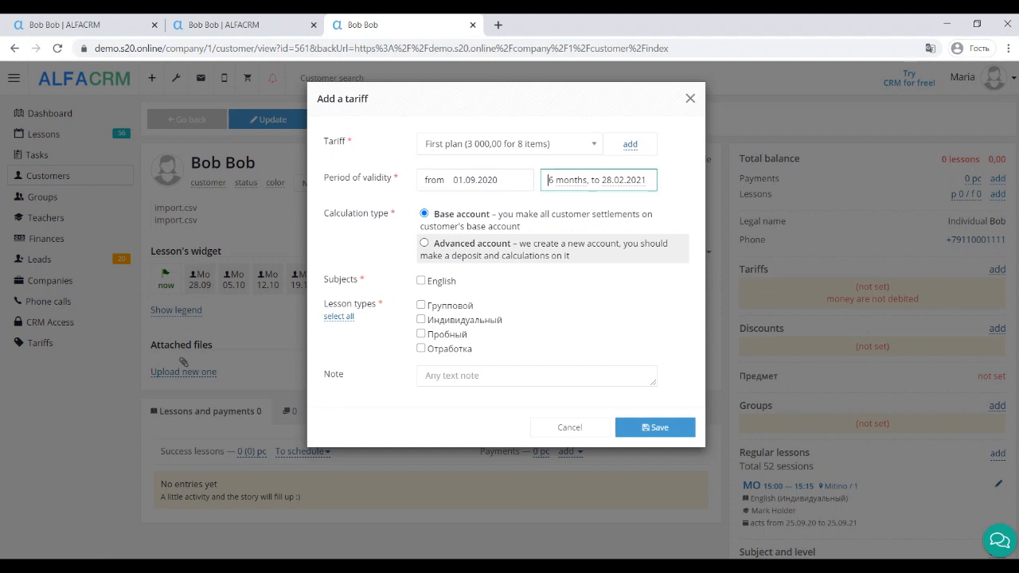
click(421, 282)
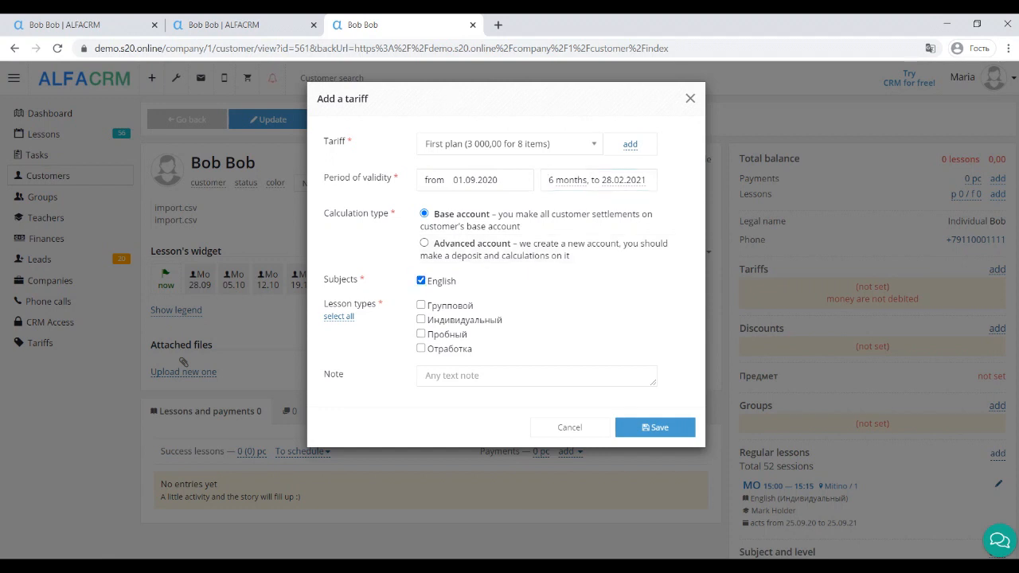
click(421, 305)
click(421, 320)
click(655, 427)
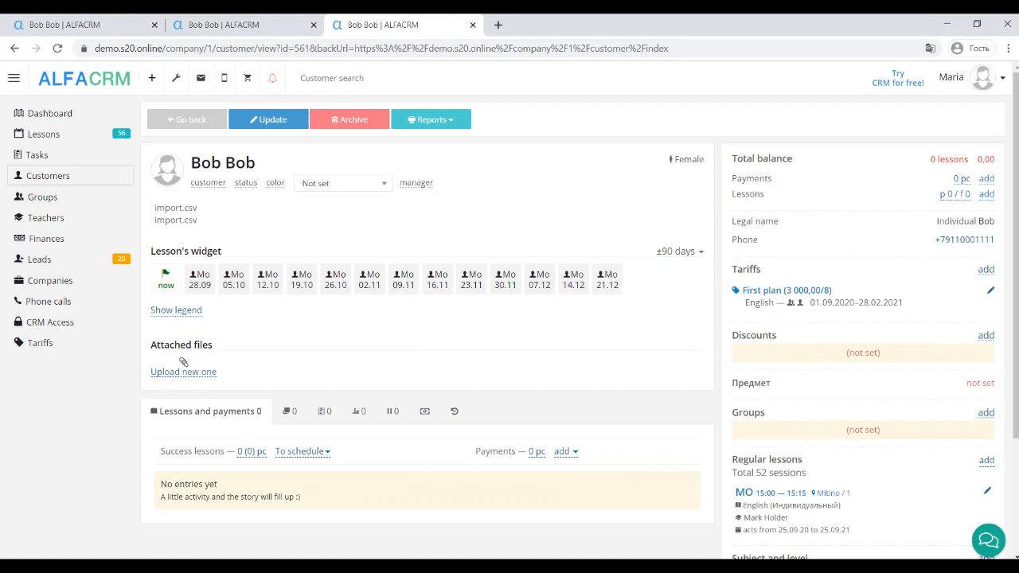
Step: In CRM settings, add a lead source with code google and name Google
click(176, 78)
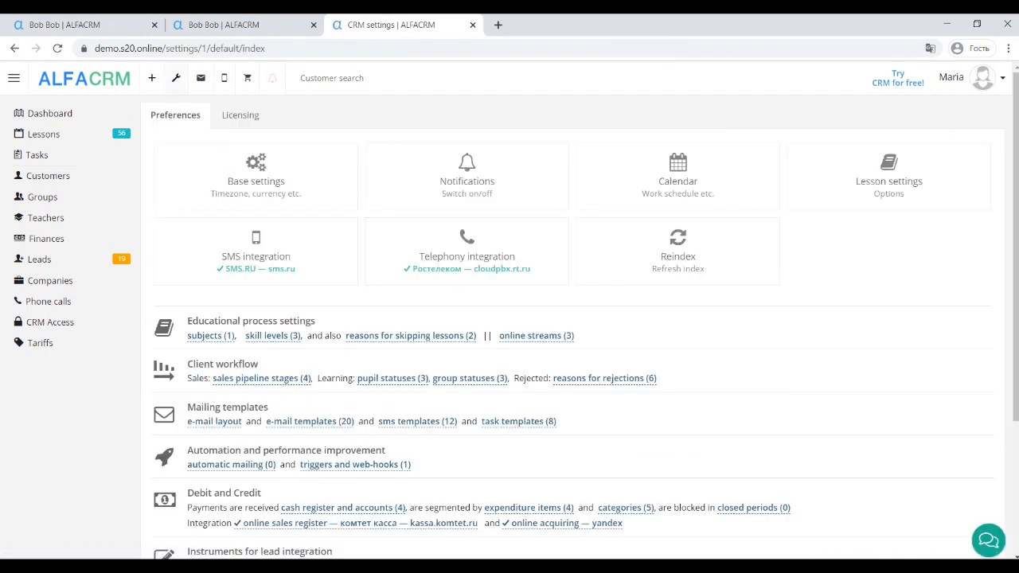
scroll(509, 311, down, 3)
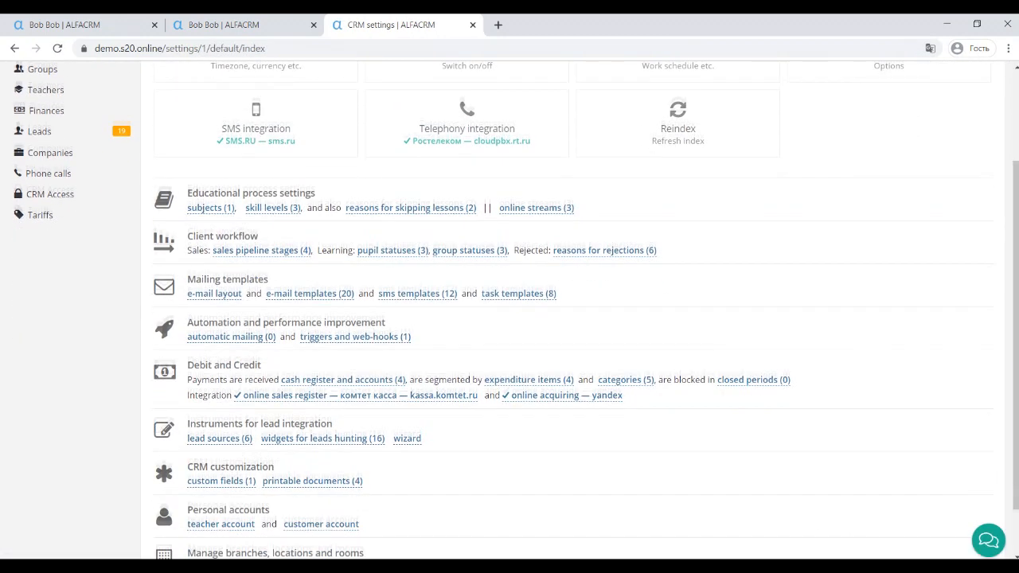
click(220, 433)
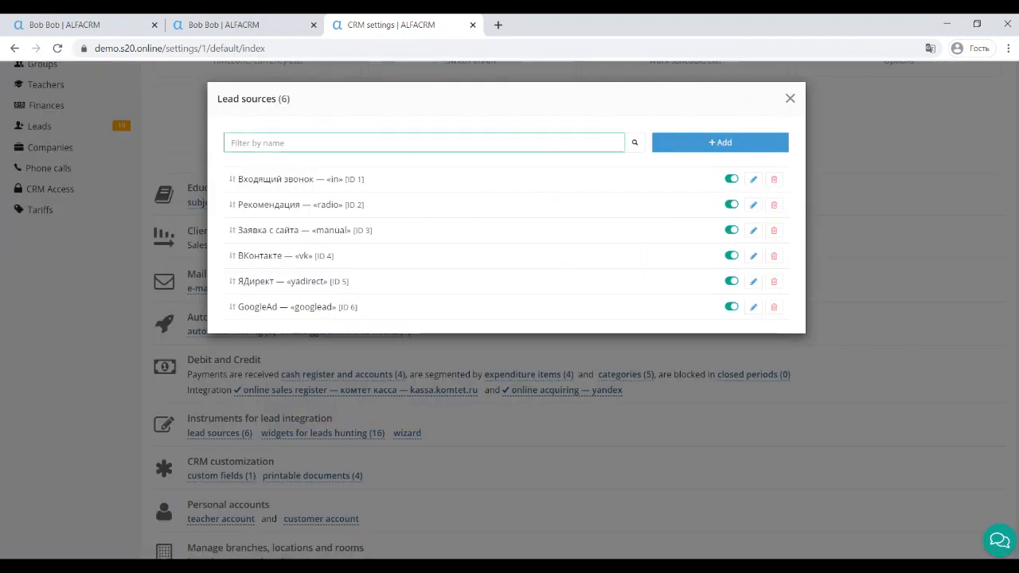
click(720, 143)
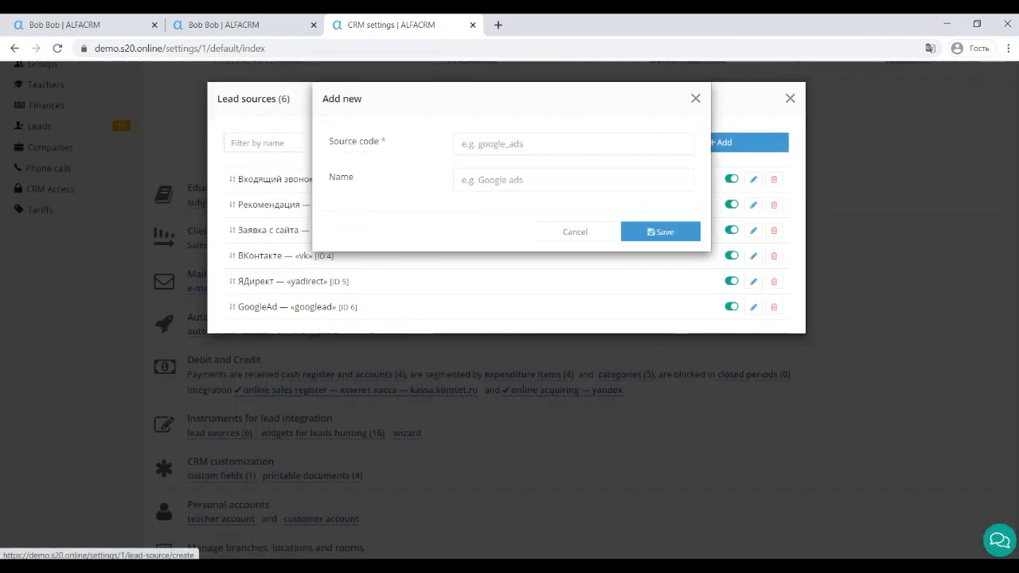
click(573, 144)
text(google)
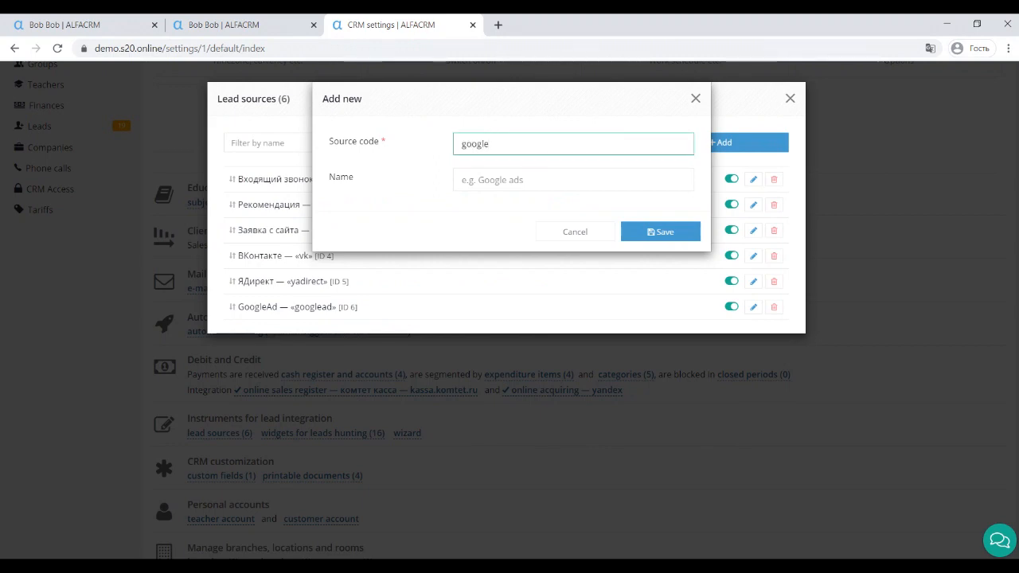
key(Tab)
text(Google)
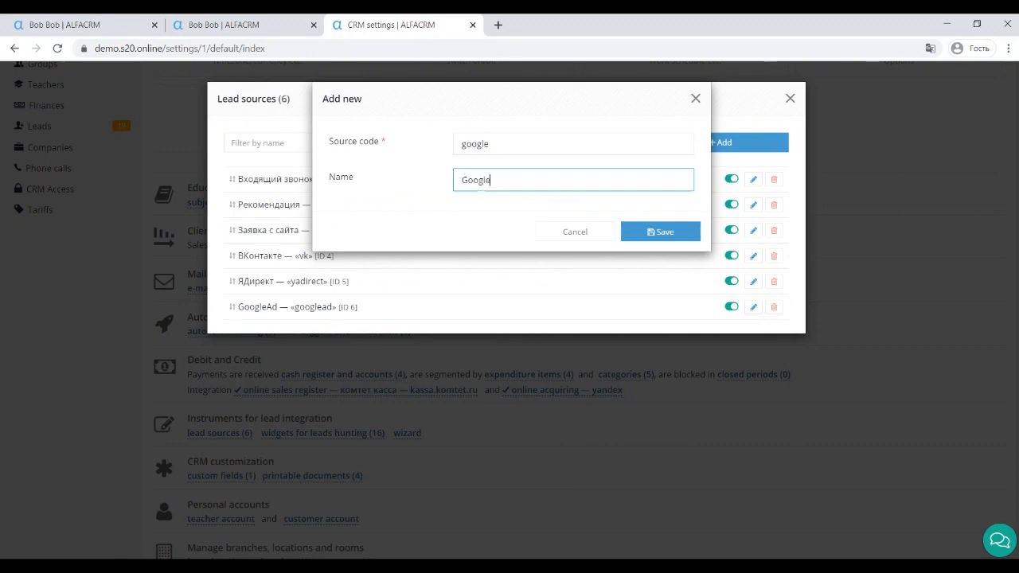
key(Return)
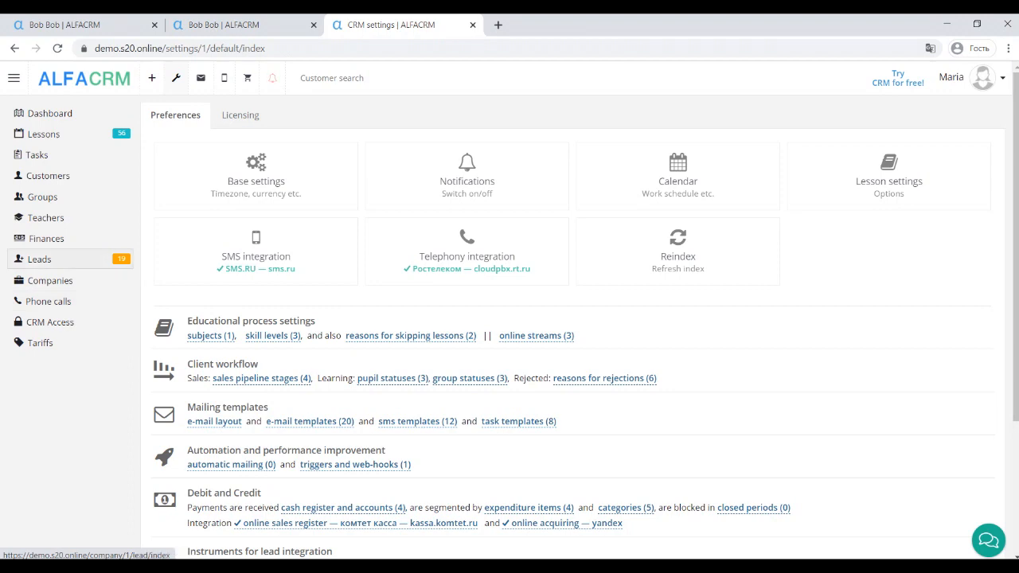
click(39, 260)
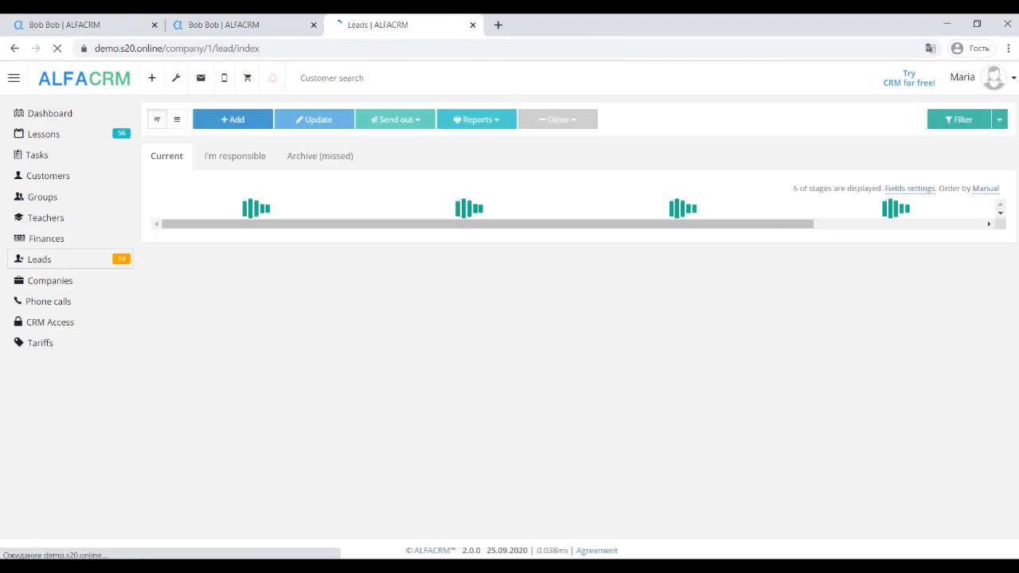
click(476, 119)
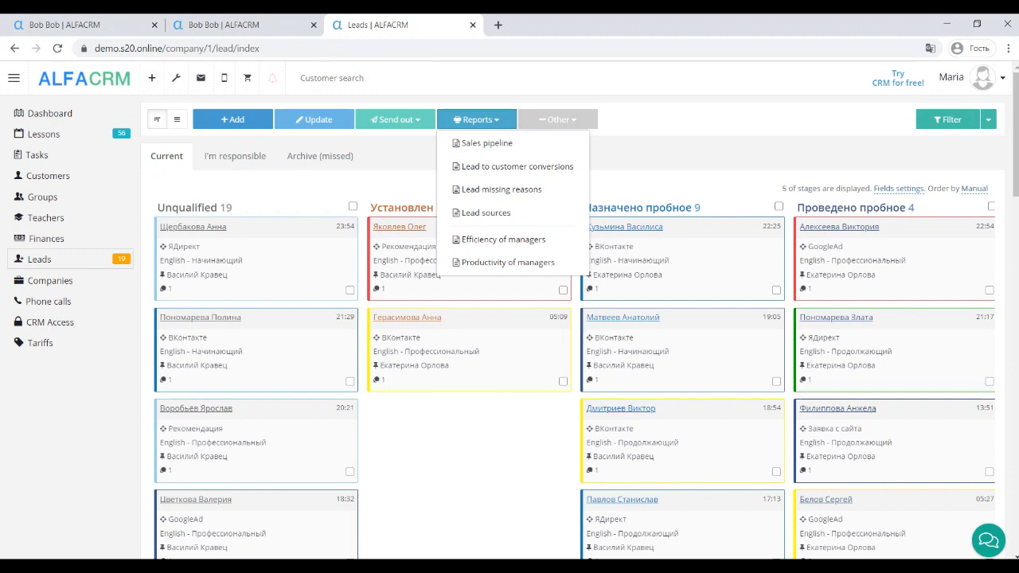
click(485, 213)
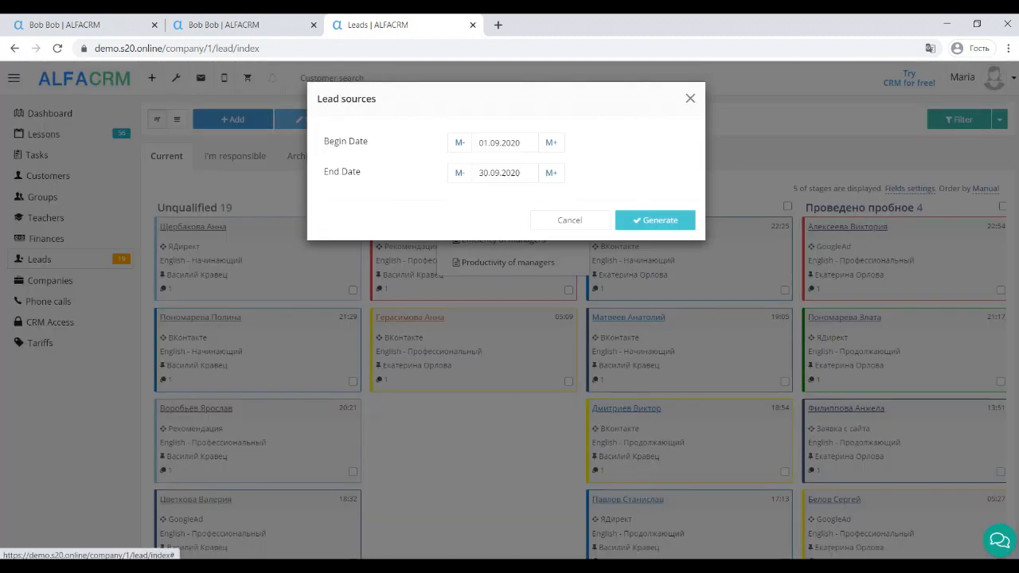
click(656, 221)
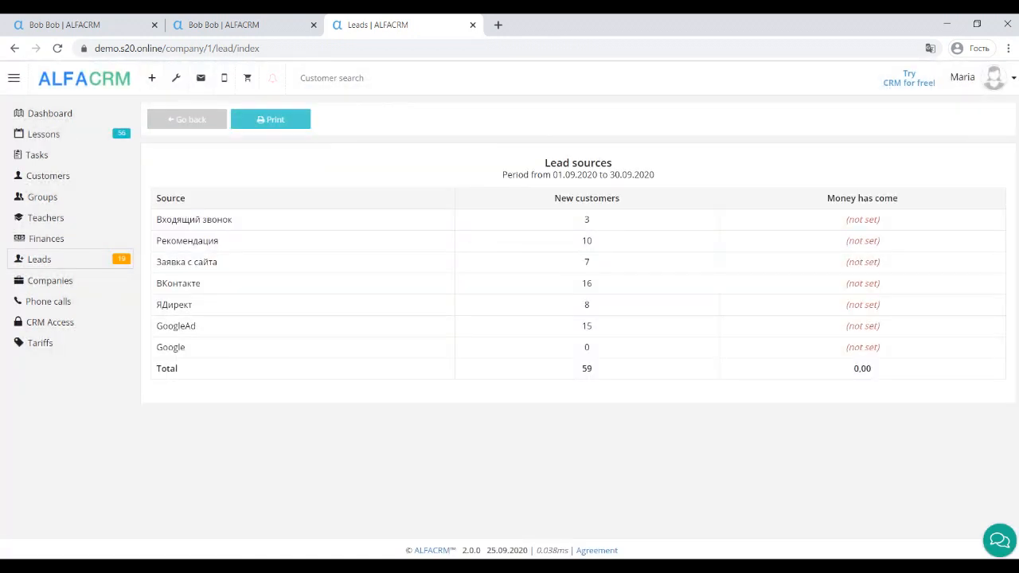
click(176, 78)
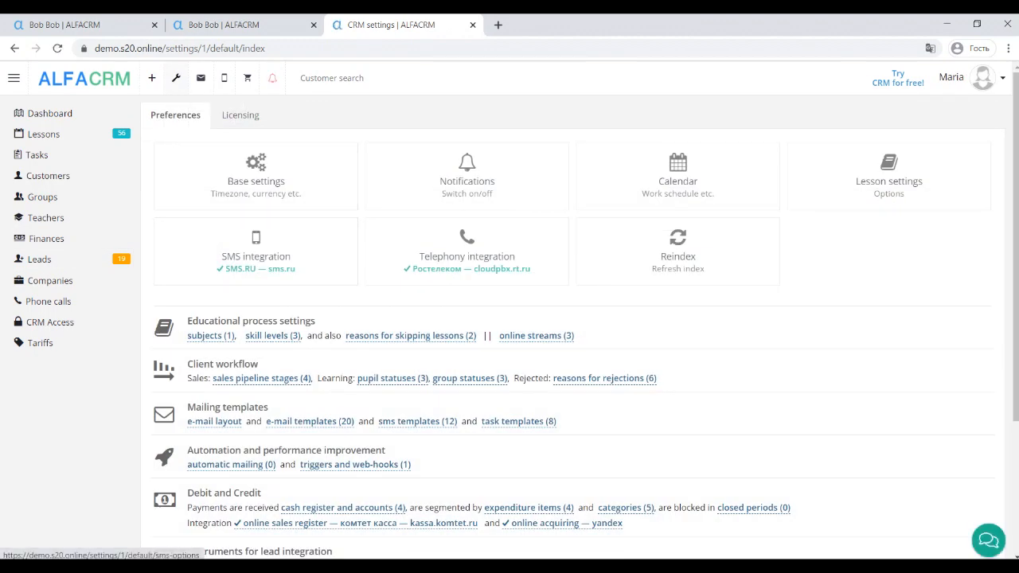
Step: Enter a new subject named 'Russian Language', then open a customer's record from the list
click(211, 335)
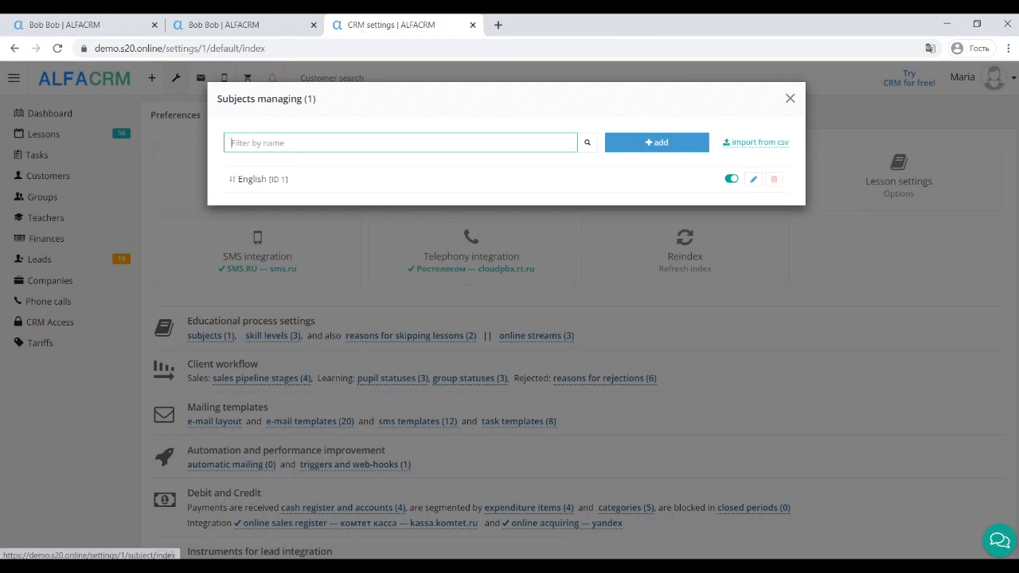
click(657, 142)
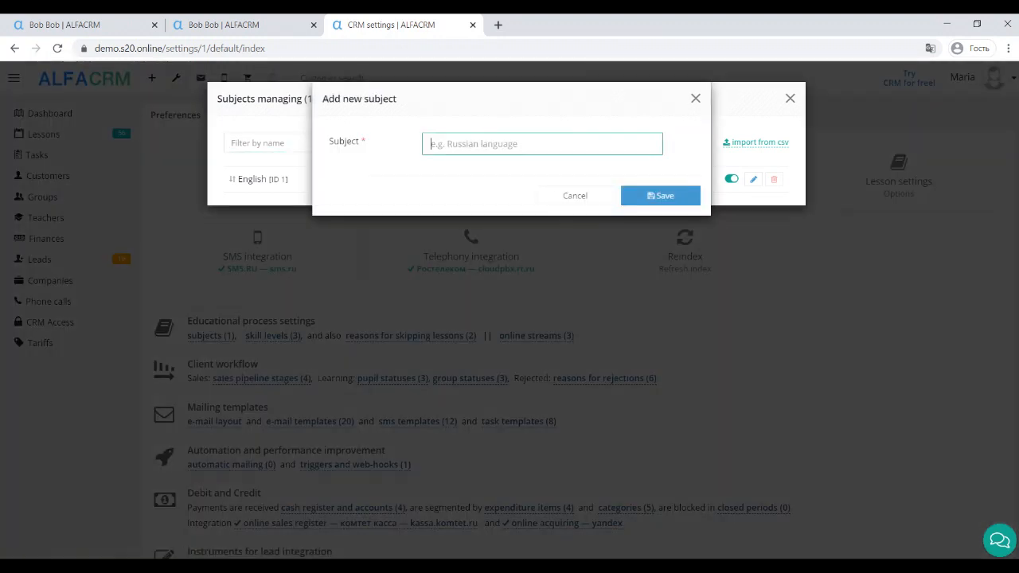
text(Rus)
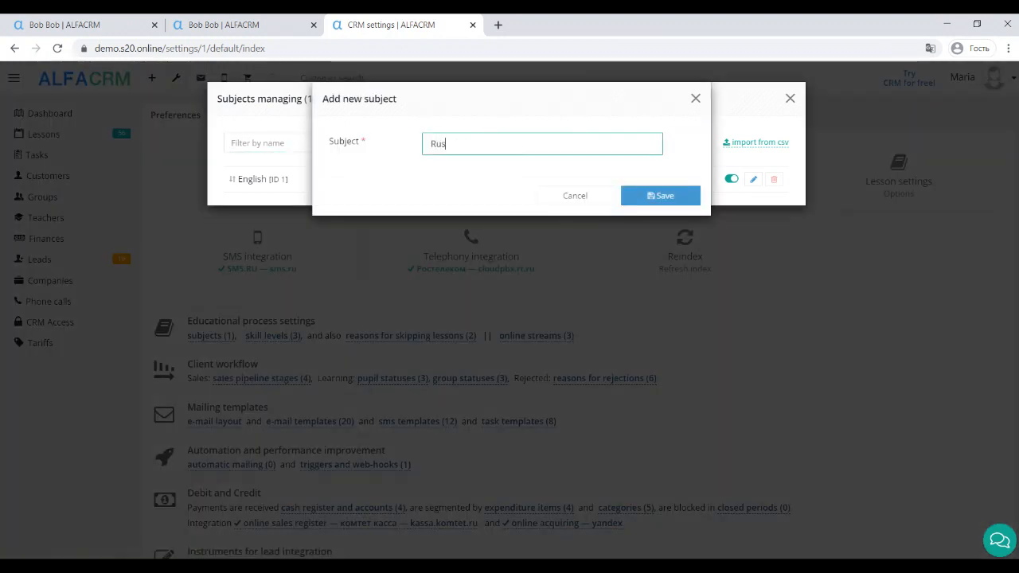
text(sian Langua)
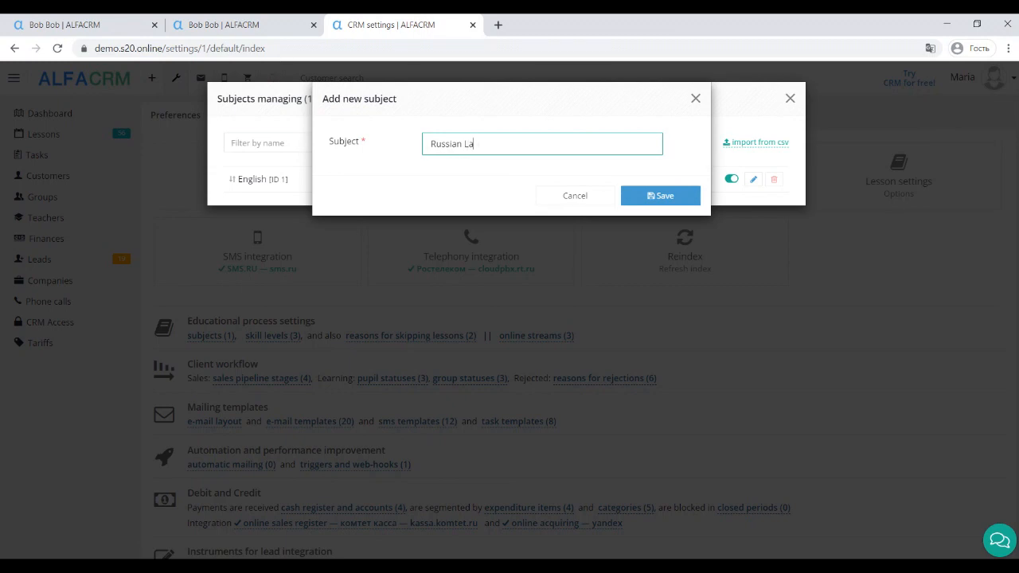
text(ge)
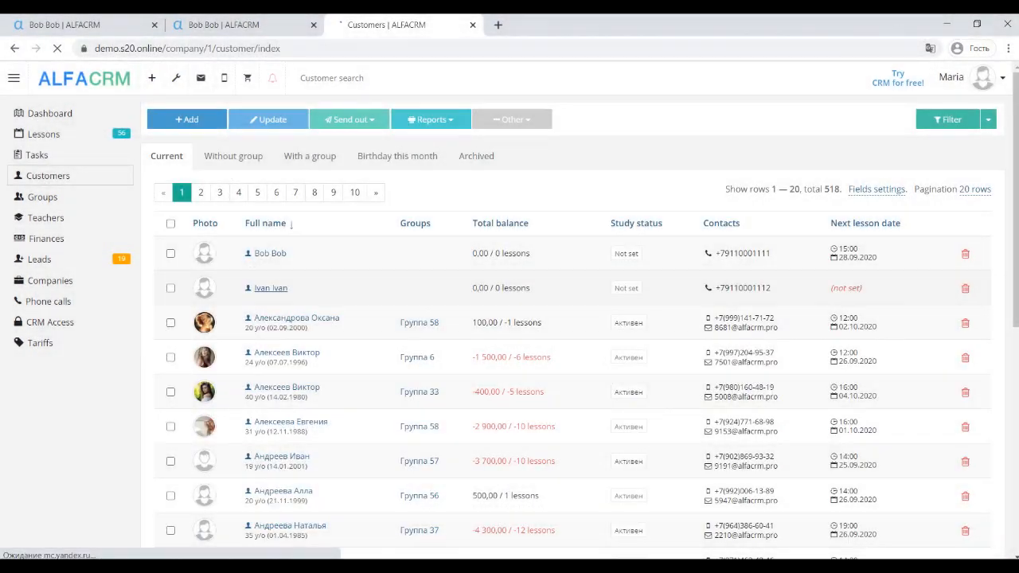
click(270, 288)
Step: Grant the customer CRM access using their e-mail address and an auto-generated password
scroll(510, 318, down, 2)
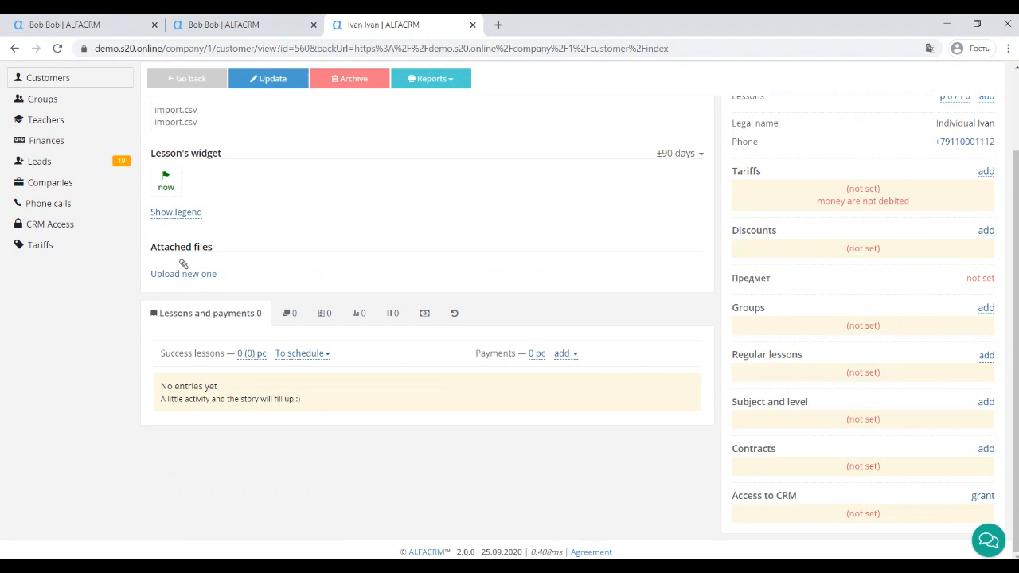
click(983, 497)
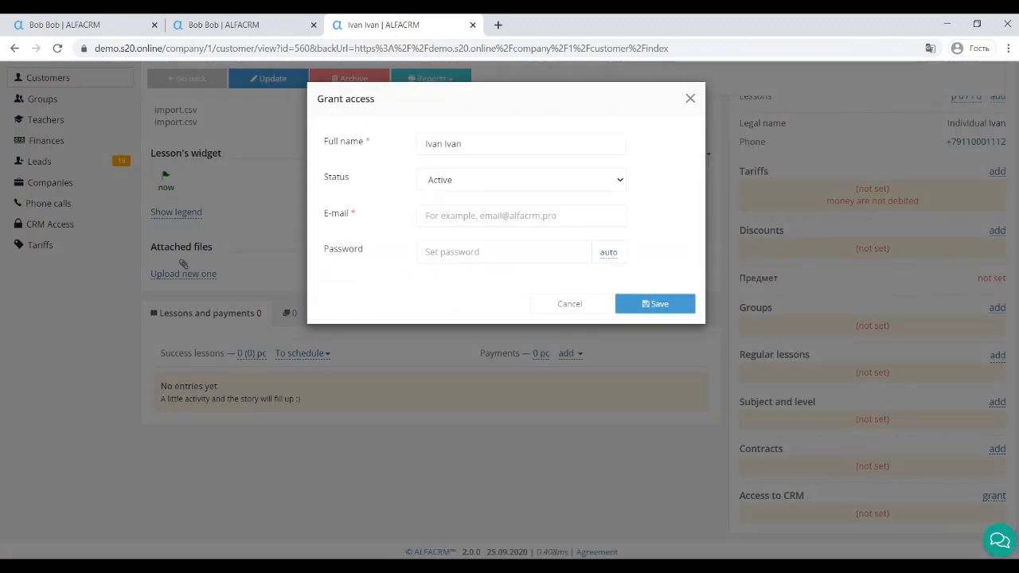
click(520, 215)
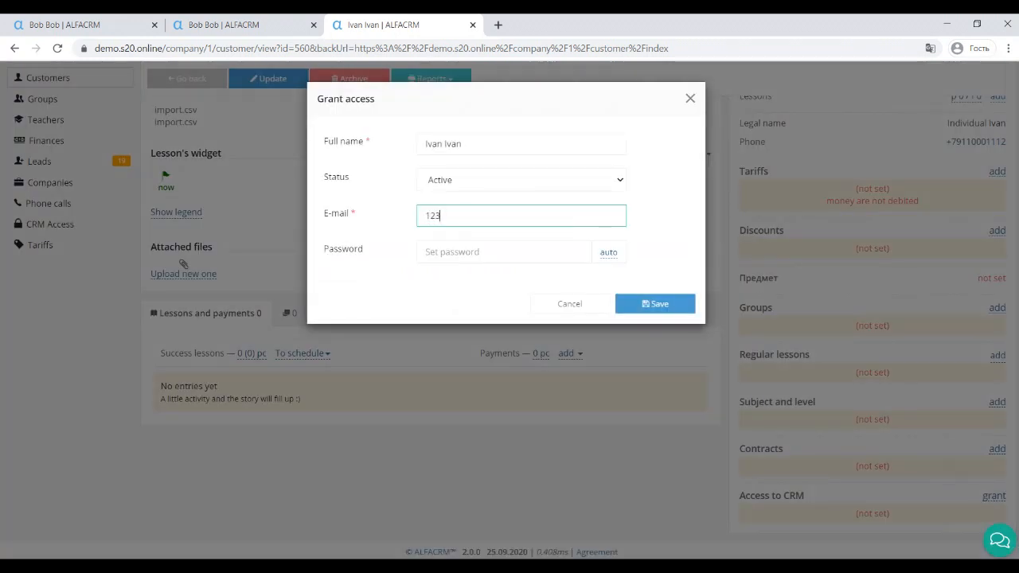
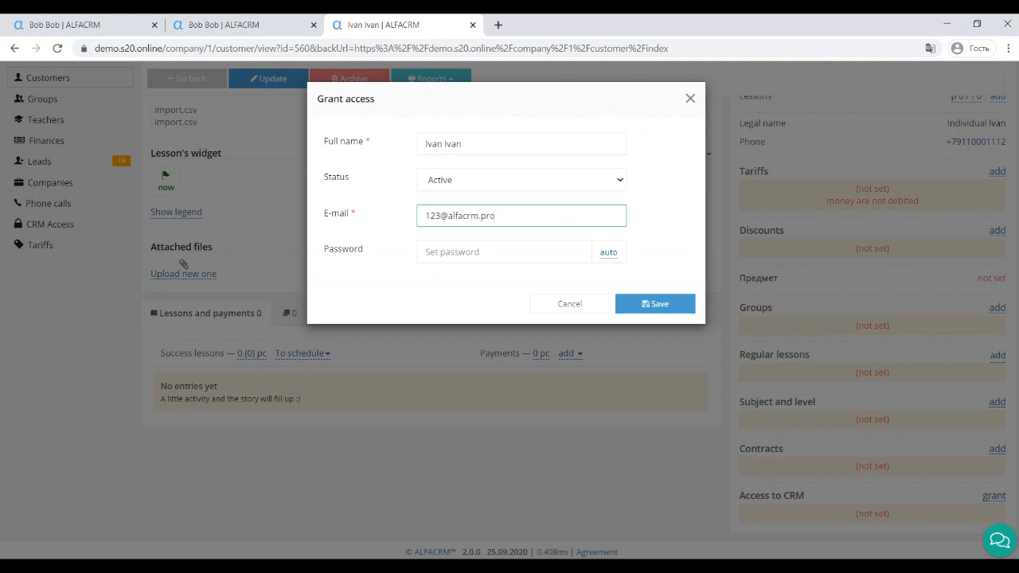
click(608, 252)
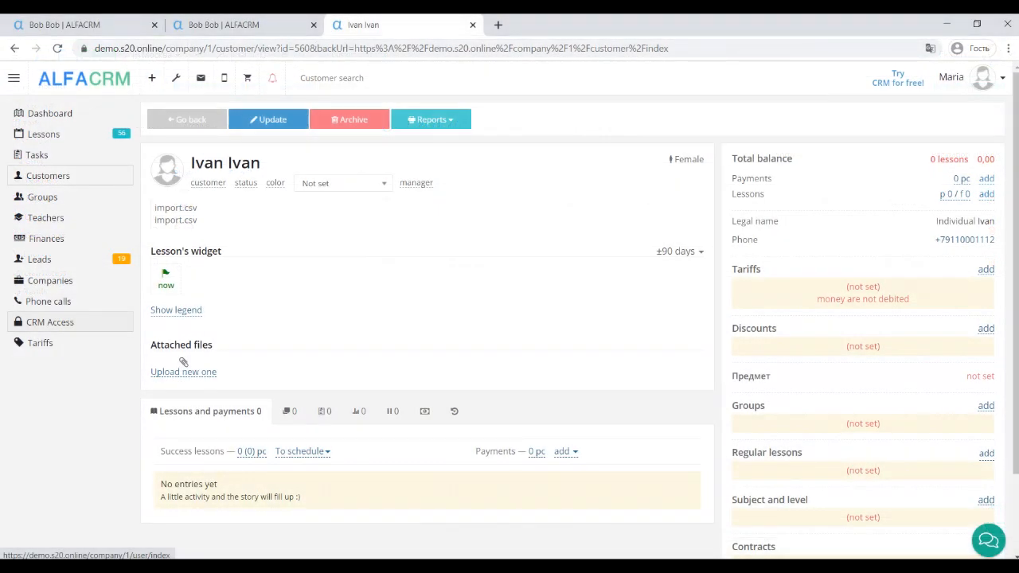
Step: Start a new CRM user with the Teacher role, linked to the teacher's record
click(49, 321)
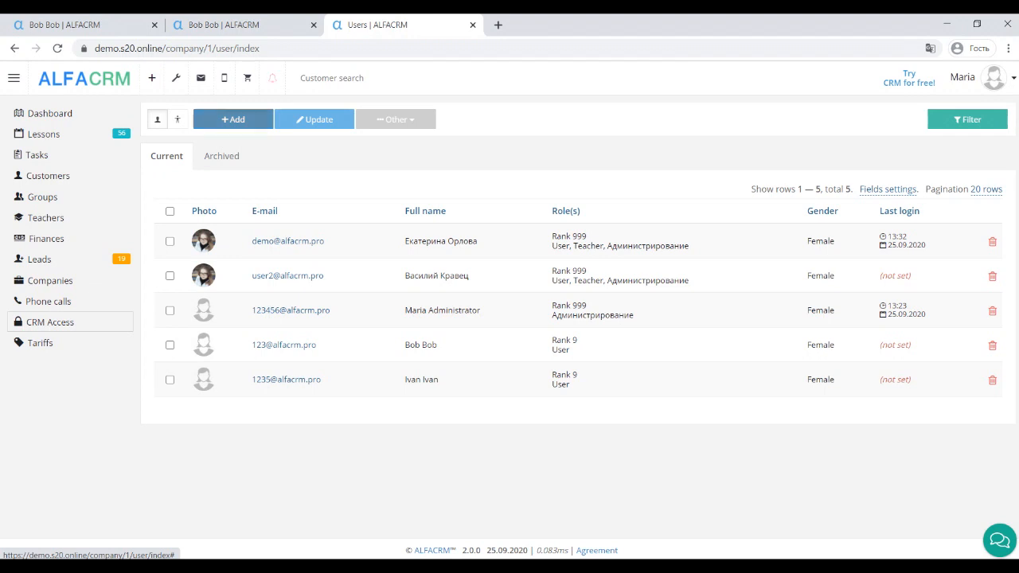
click(233, 119)
click(557, 143)
key(Down)
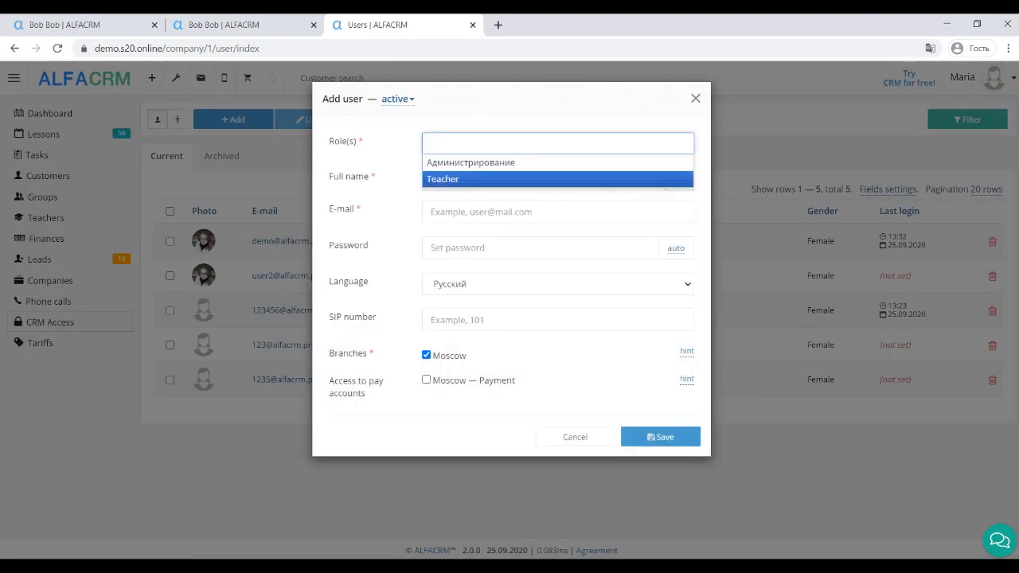
key(Return)
click(558, 179)
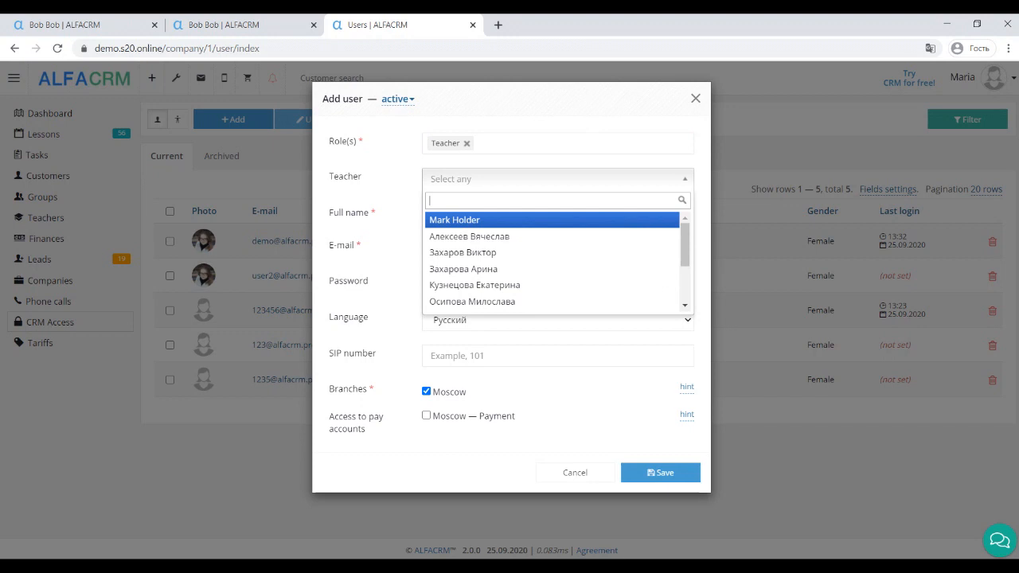
key(Return)
key(Tab)
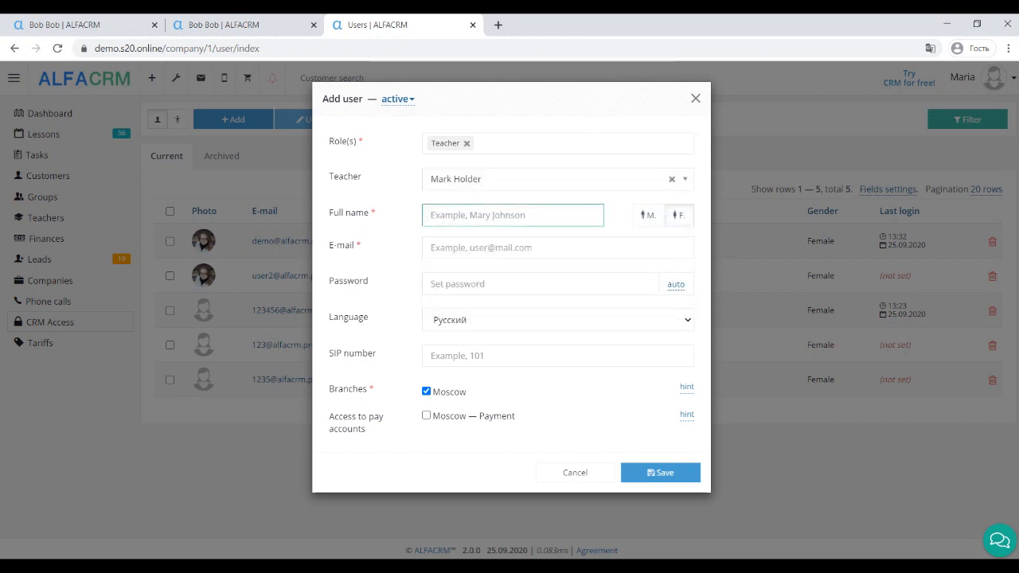
Step: Enter the user's name and e-mail, auto-generate a password, and save the user
text(Mark)
key(Tab)
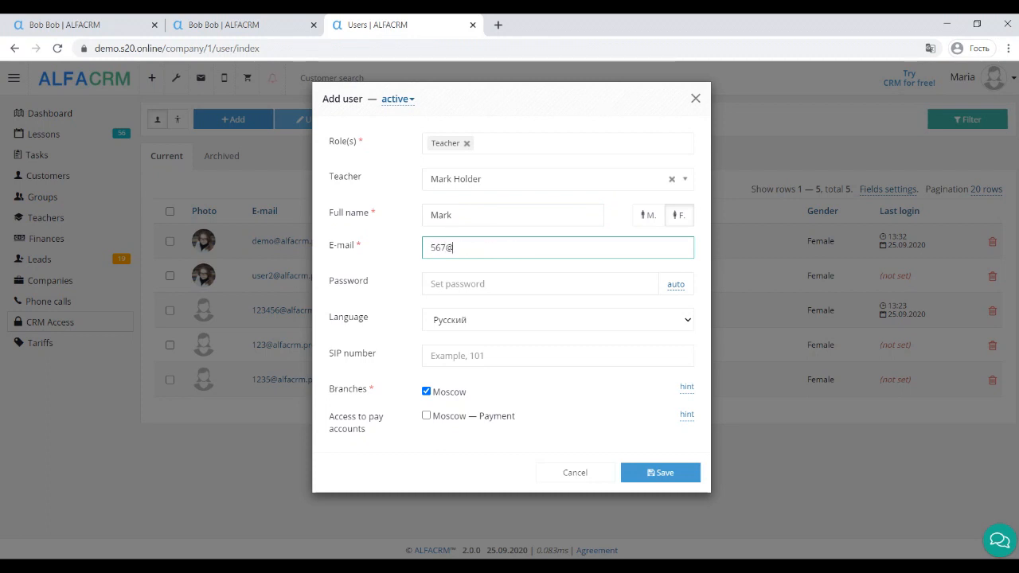
click(677, 285)
click(660, 473)
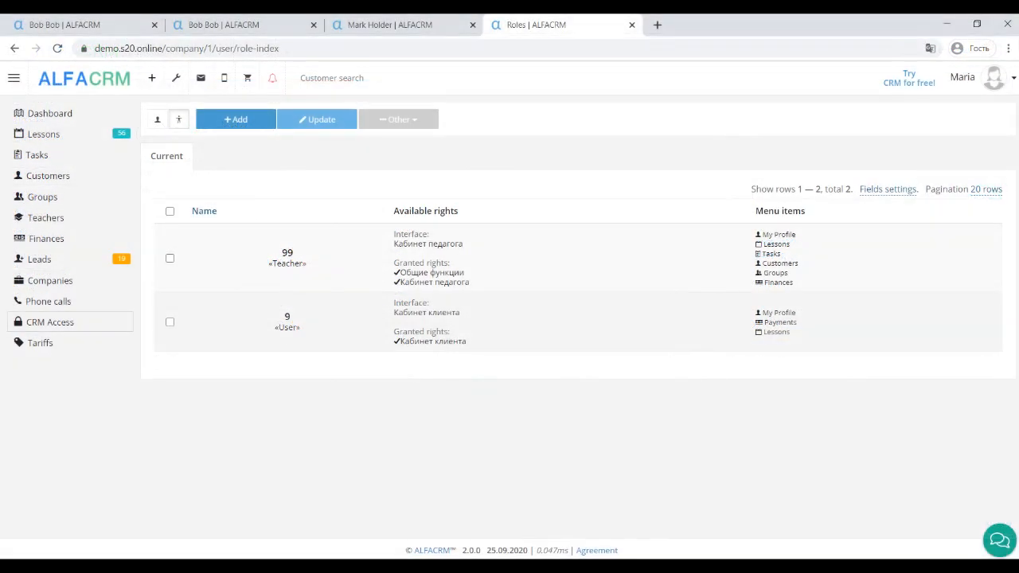
Step: Open the Teachers list from the sidebar
click(46, 217)
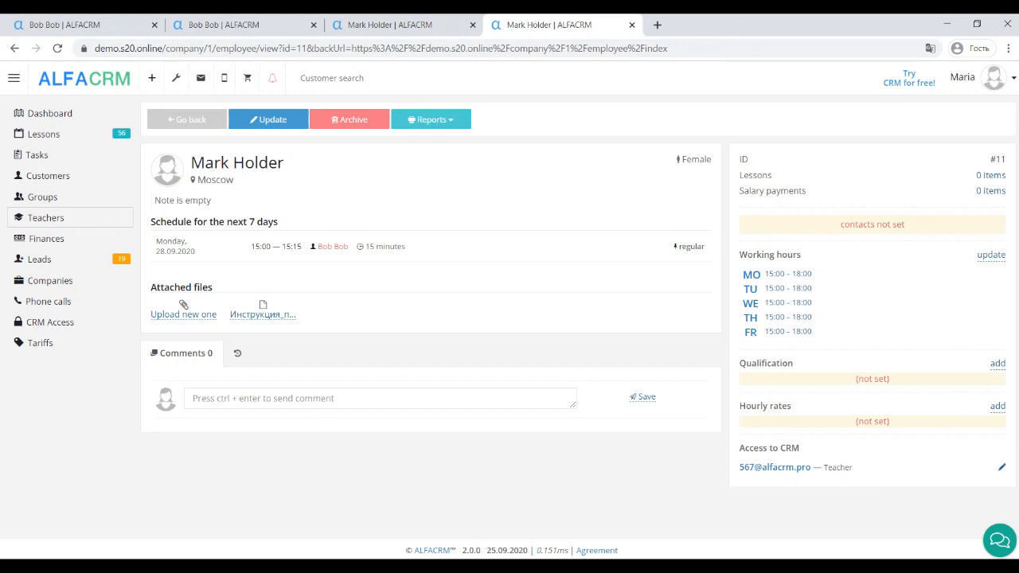
Step: Start a new hourly rate for the teacher with value 25 in EUR
click(997, 406)
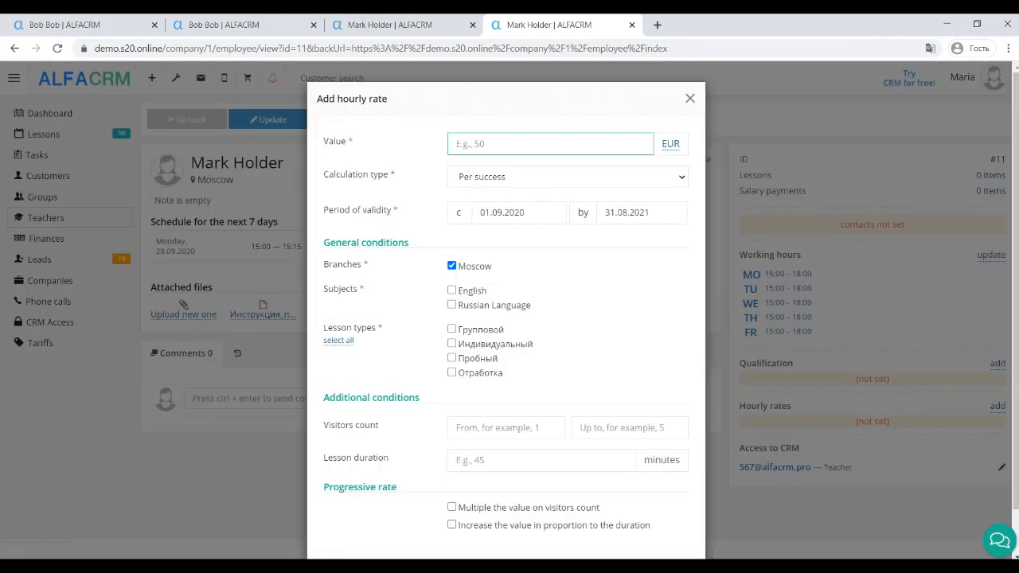
click(670, 144)
click(606, 169)
click(550, 144)
text(25)
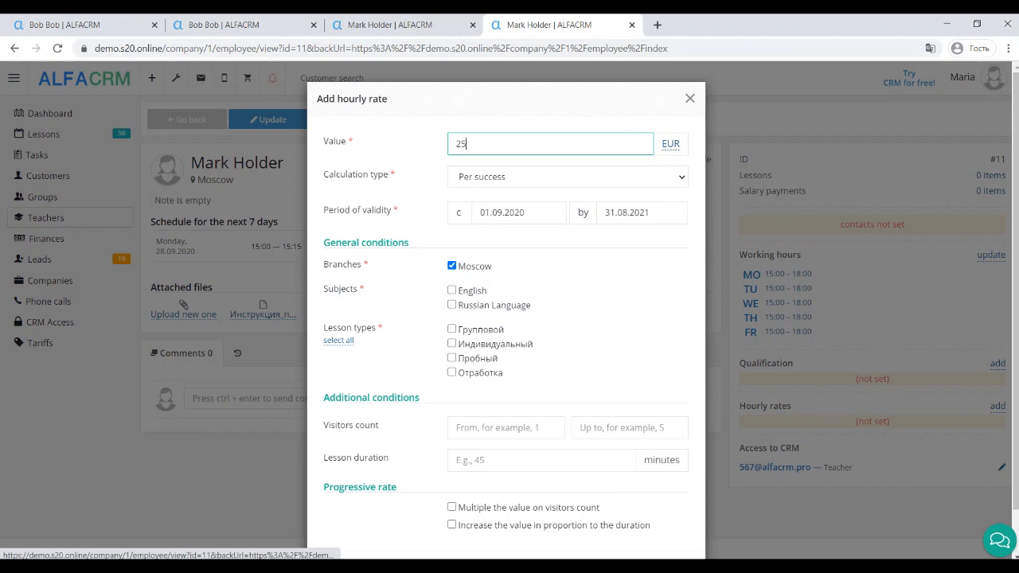
Step: Set the rate's calculation type to Per success
click(568, 176)
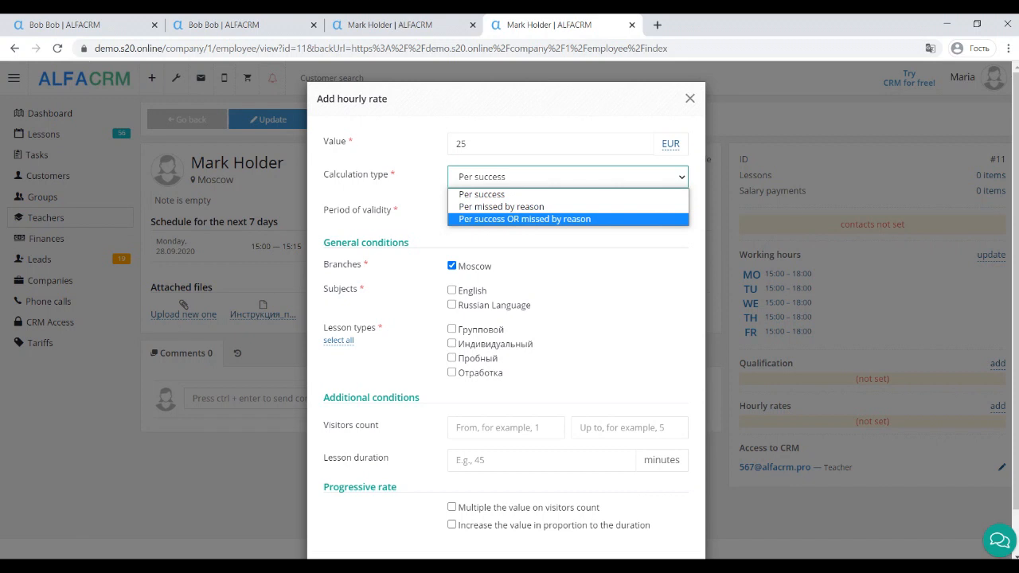
key(Up)
key(Up)
key(Return)
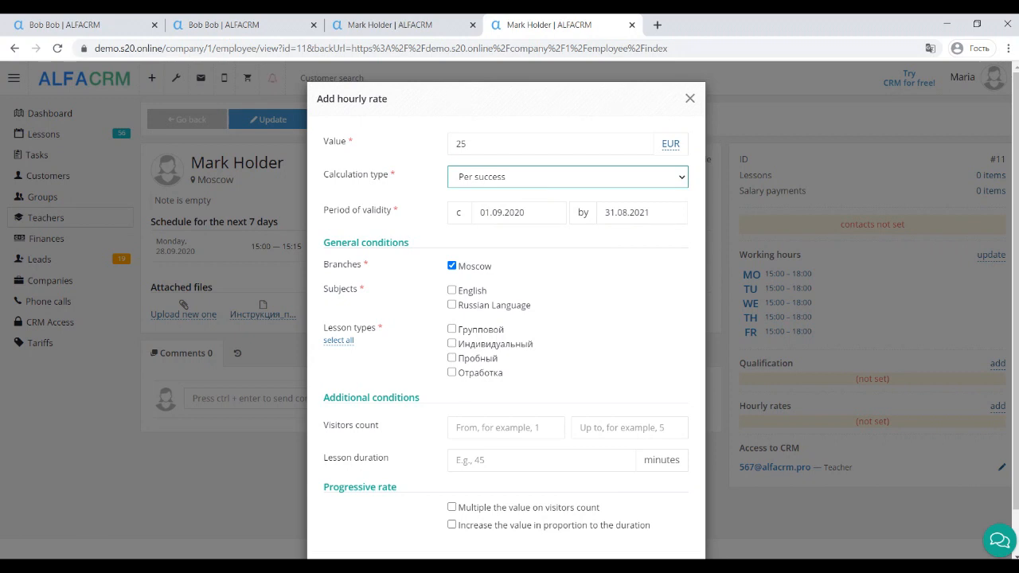
click(568, 176)
click(526, 220)
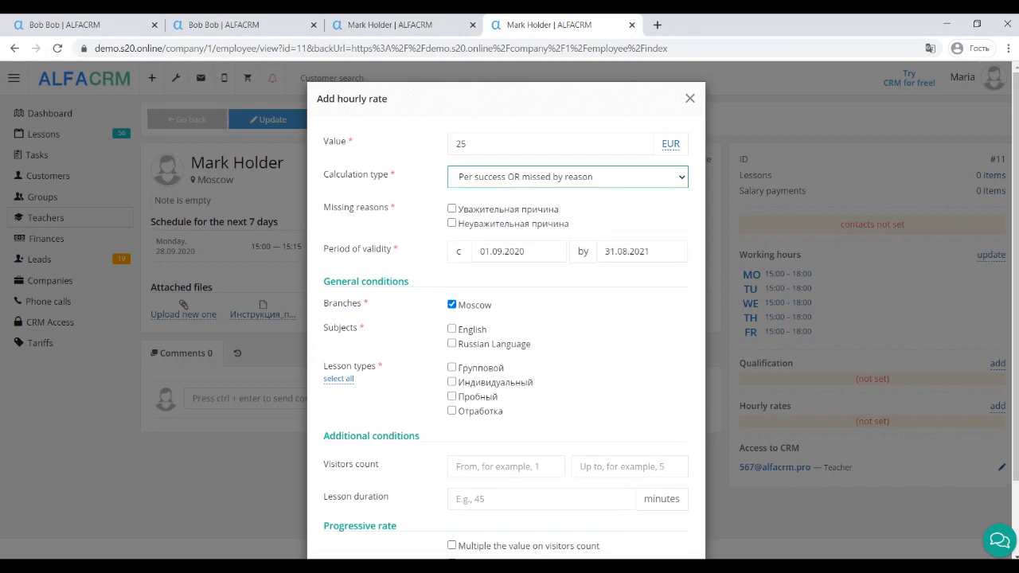
key(alt+Down)
key(Up)
key(Up)
key(Return)
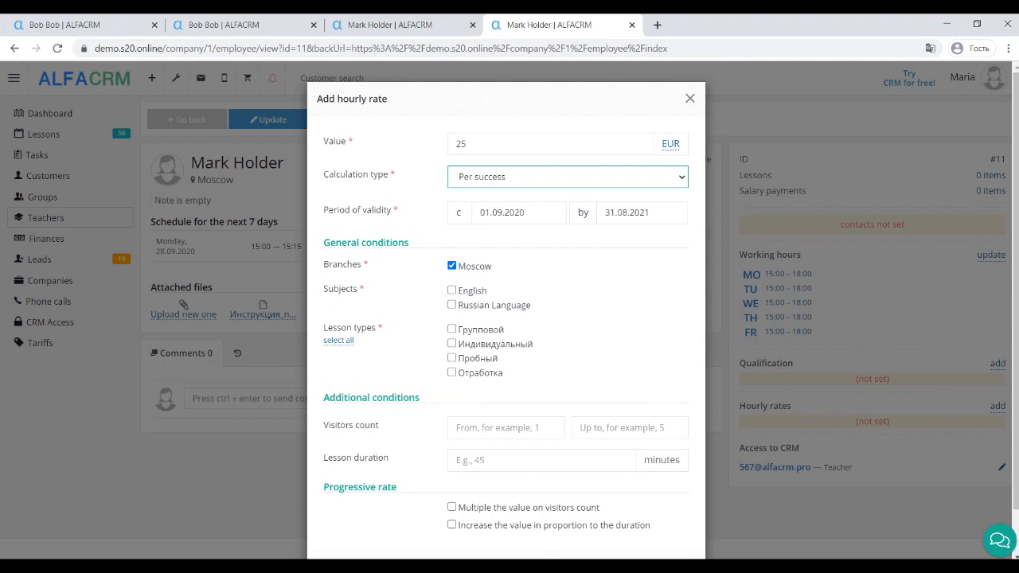
Step: Apply the rate to English, Russian Language and Индивидуальный lessons for 1–5 visitors
scroll(507, 319, down, 1)
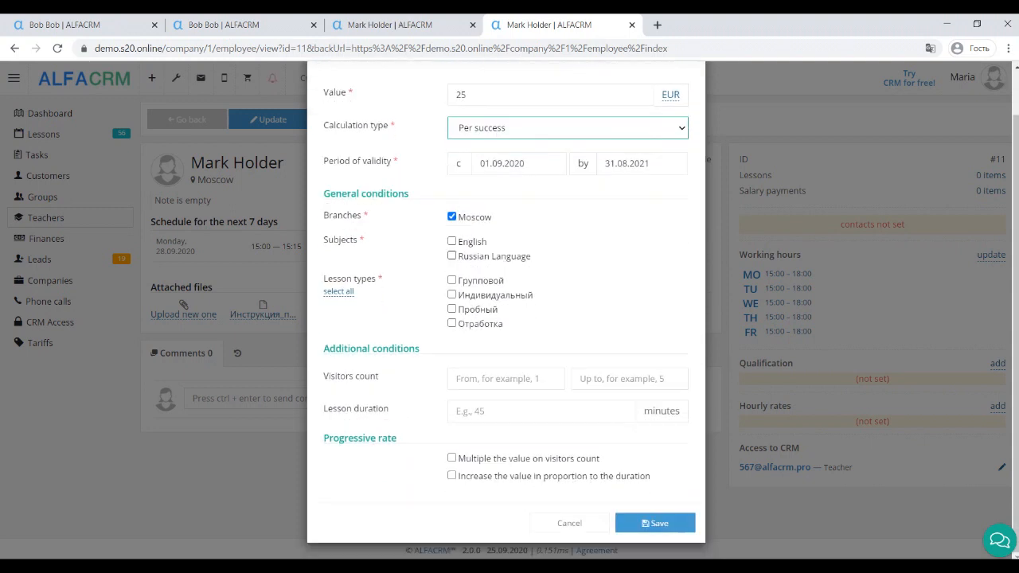
click(452, 242)
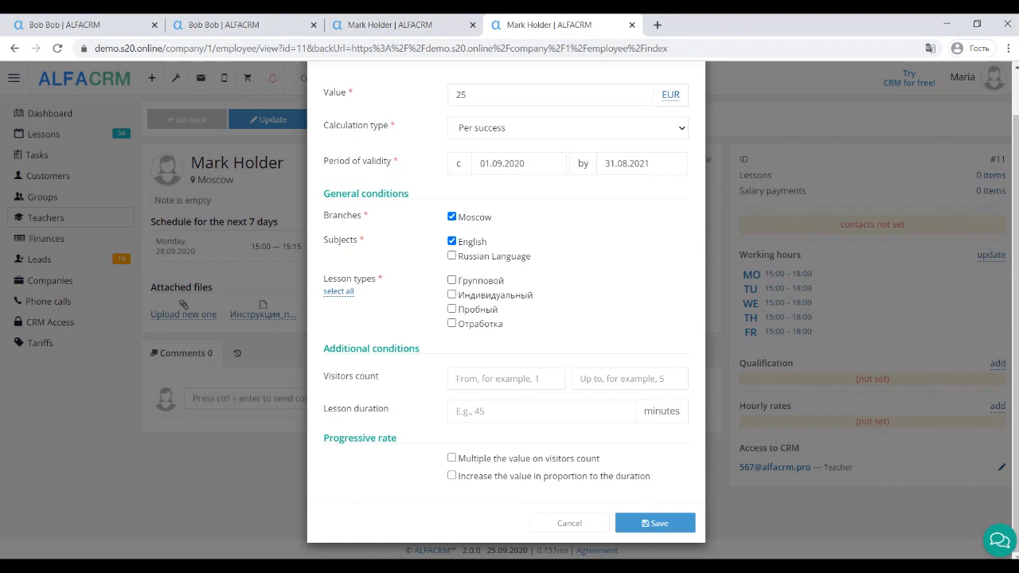
click(452, 256)
click(451, 294)
click(506, 379)
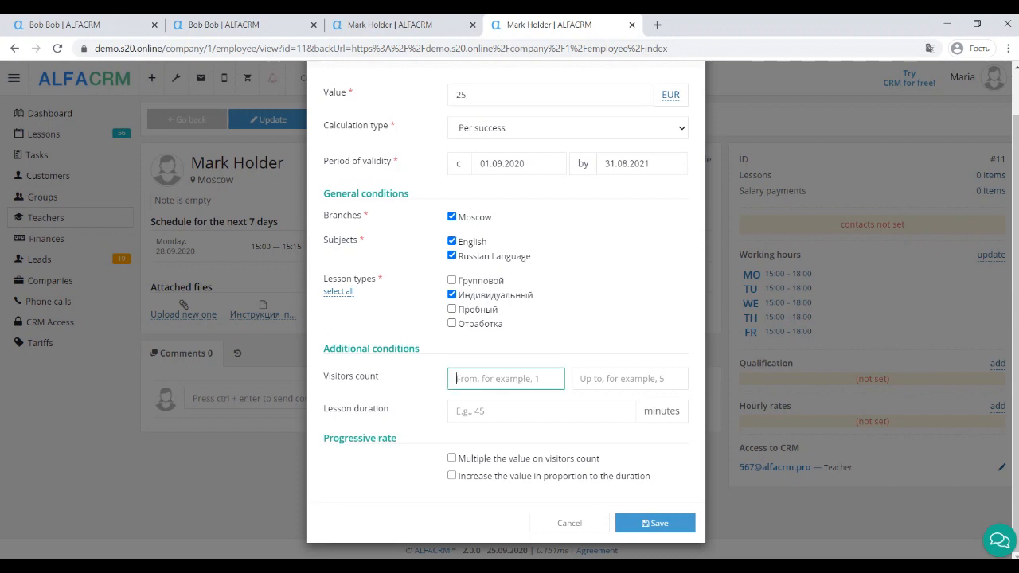
text(1)
click(629, 379)
text(5)
click(382, 470)
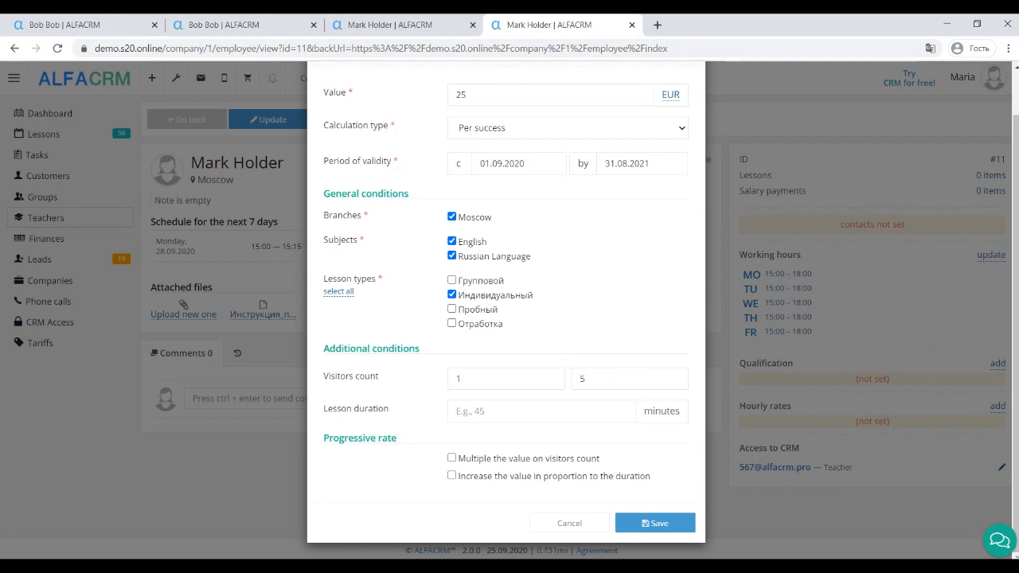
Step: Set lesson duration to 60, close the rate form, and open the online consultant chat
click(541, 412)
text(60)
click(382, 470)
click(656, 523)
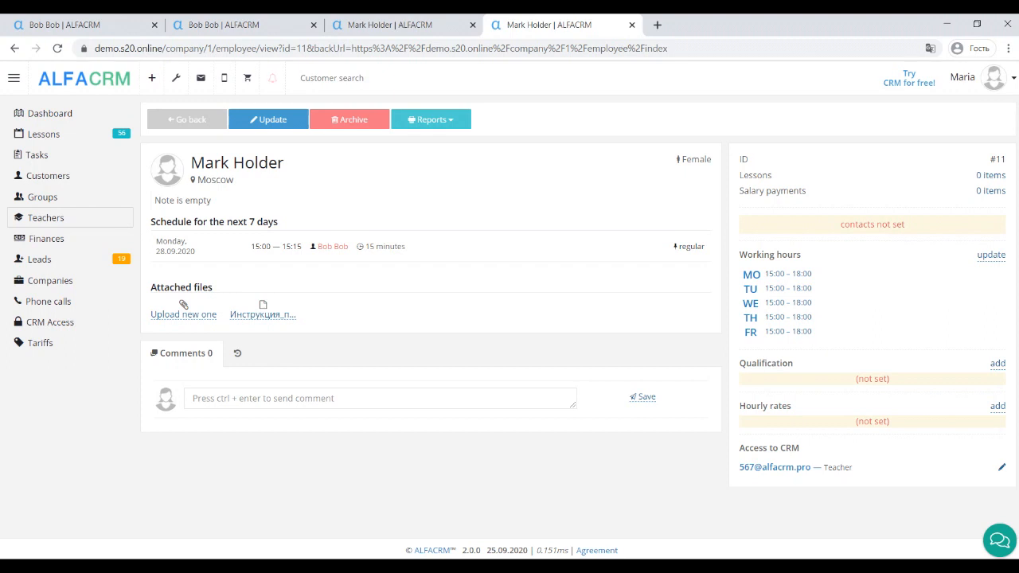
click(999, 540)
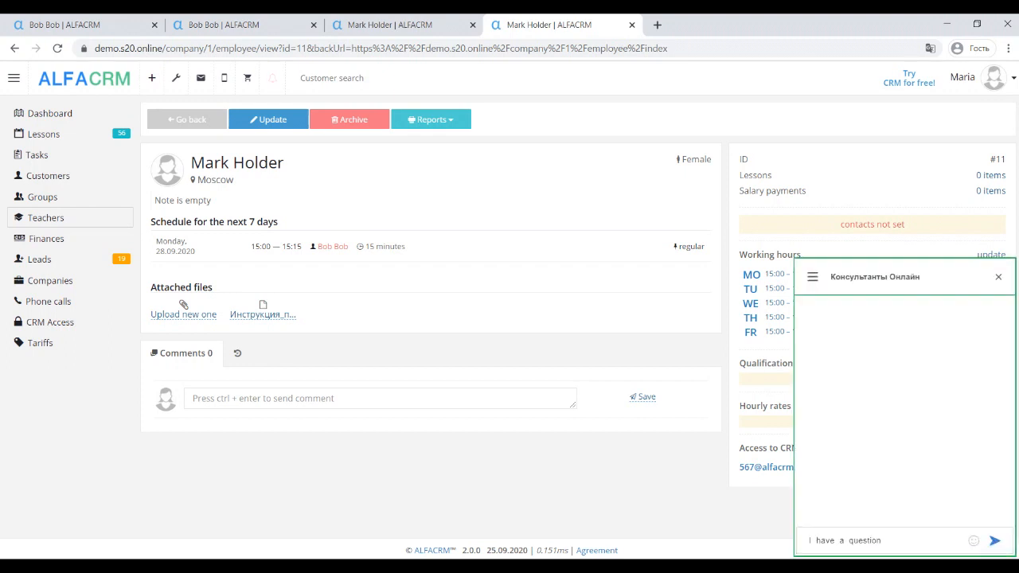